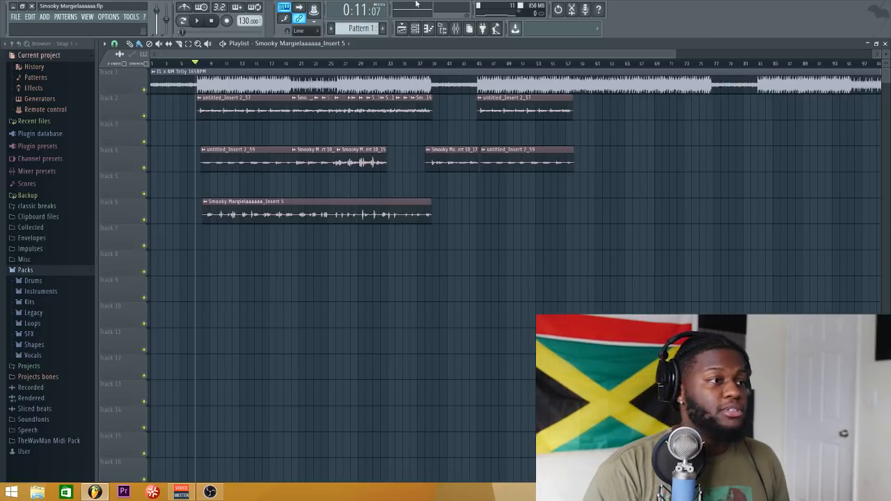
Step: Open Auto-Tune Evo on mixer Insert 3 and choose Alto/Tenor as its input type
{"action": "left_click", "coordinate": [455, 28]}
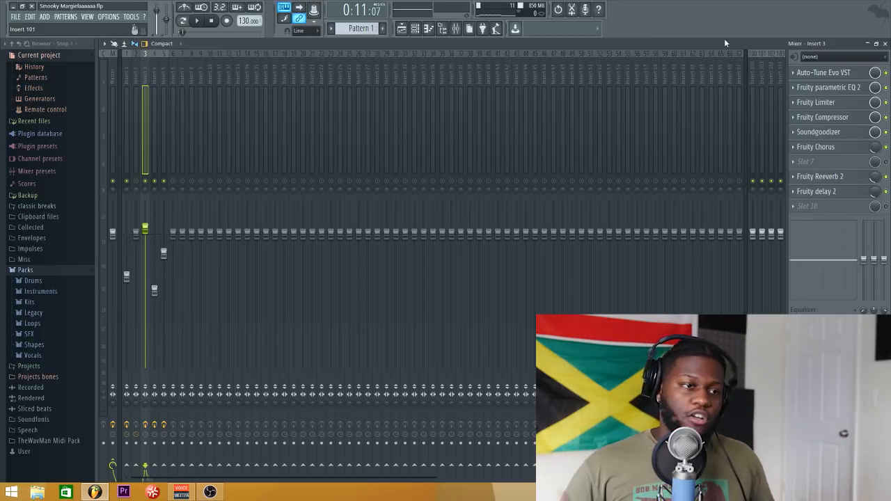
{"action": "left_click", "coordinate": [807, 74]}
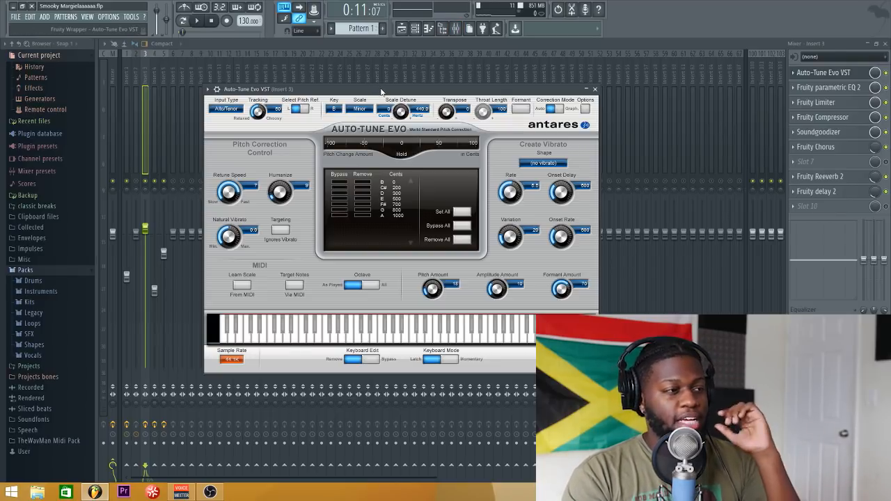
{"action": "left_click_drag", "start_coordinate": [380, 91], "coordinate": [395, 90]}
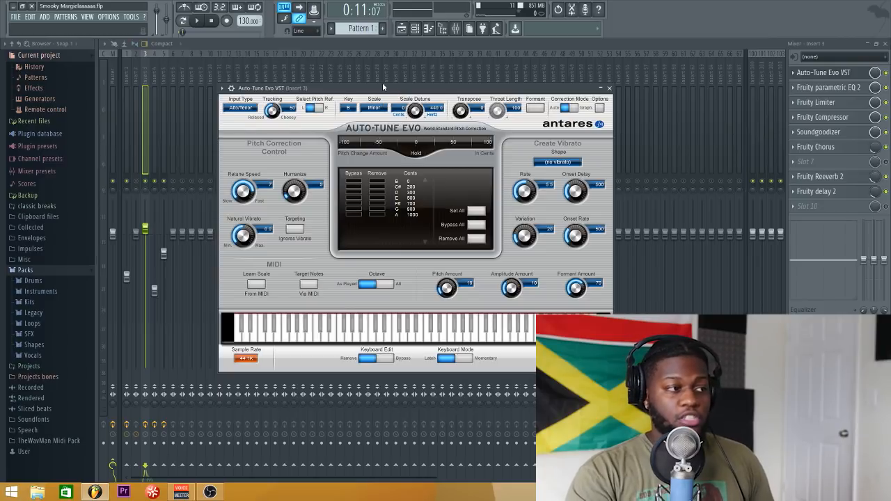
{"action": "left_click", "coordinate": [241, 108]}
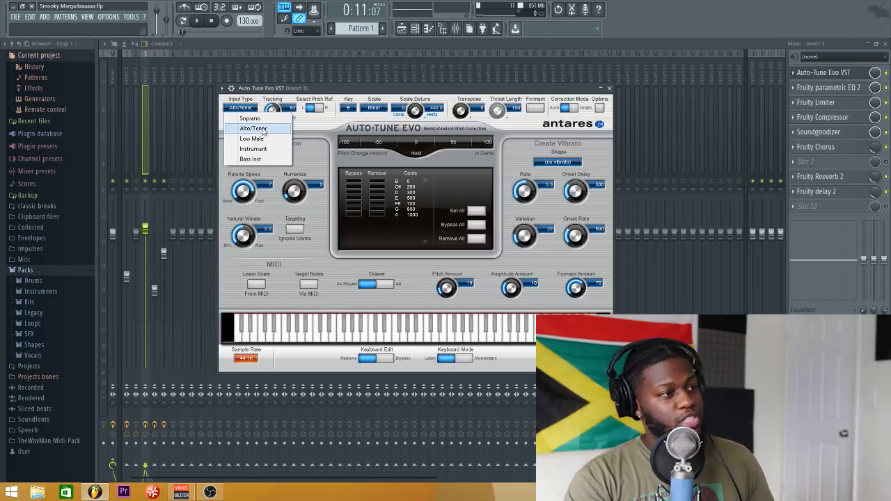
{"action": "left_click", "coordinate": [262, 131]}
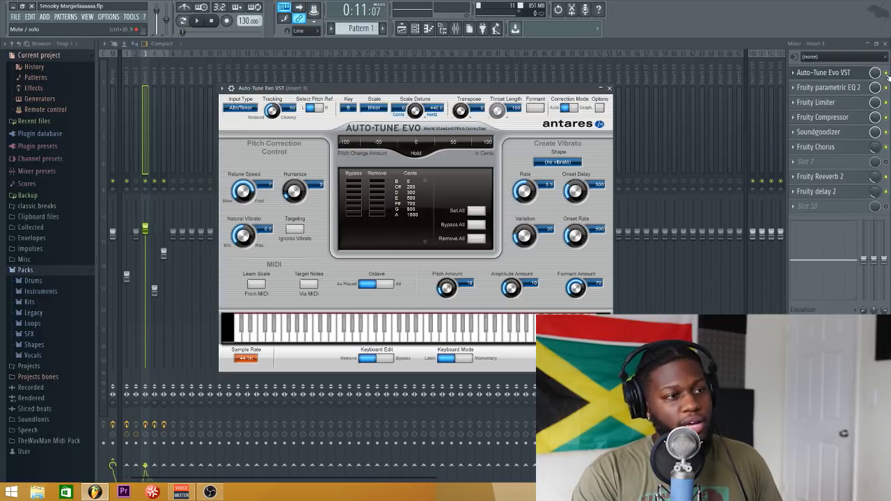
Step: Close the mixer and Auto-Tune windows and mute the vocals on playlist Tracks 4 and 6
{"action": "left_click", "coordinate": [885, 43]}
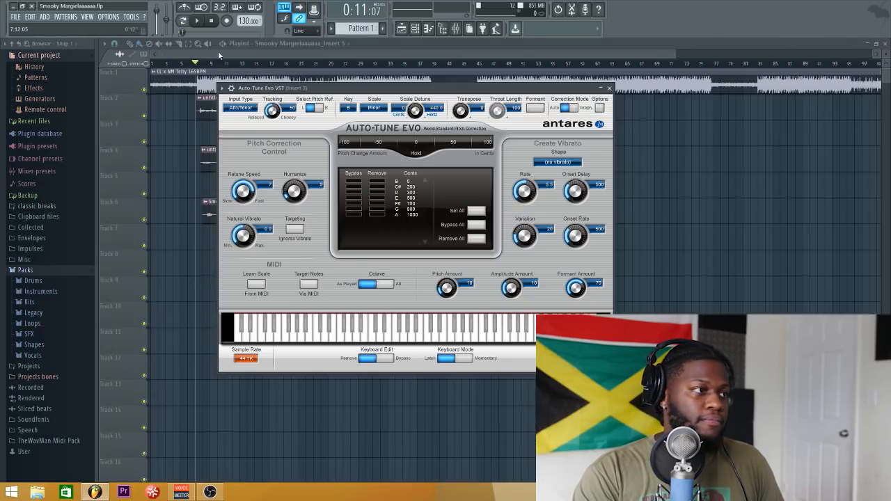
{"action": "left_click", "coordinate": [218, 51]}
{"action": "left_click", "coordinate": [144, 220]}
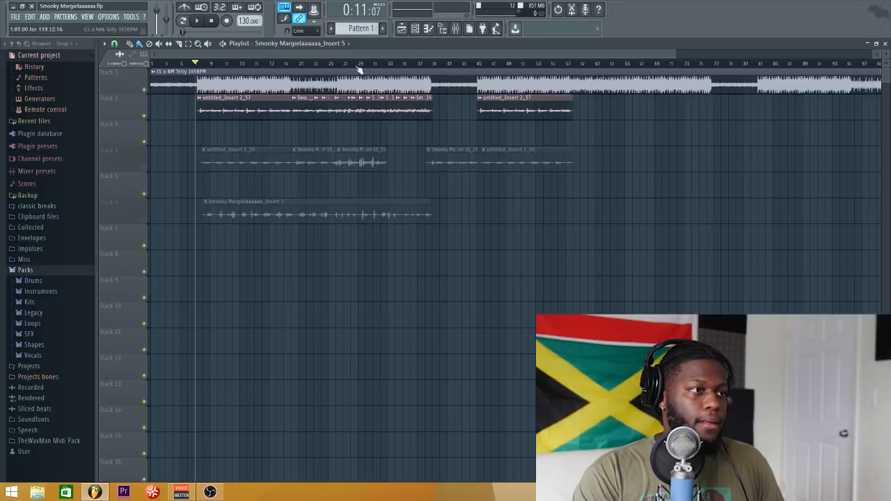
Step: Reopen the mixer and play back the vocal to hear it through the Insert 3 effects chain
{"action": "left_click", "coordinate": [455, 29]}
{"action": "key", "text": "space"}
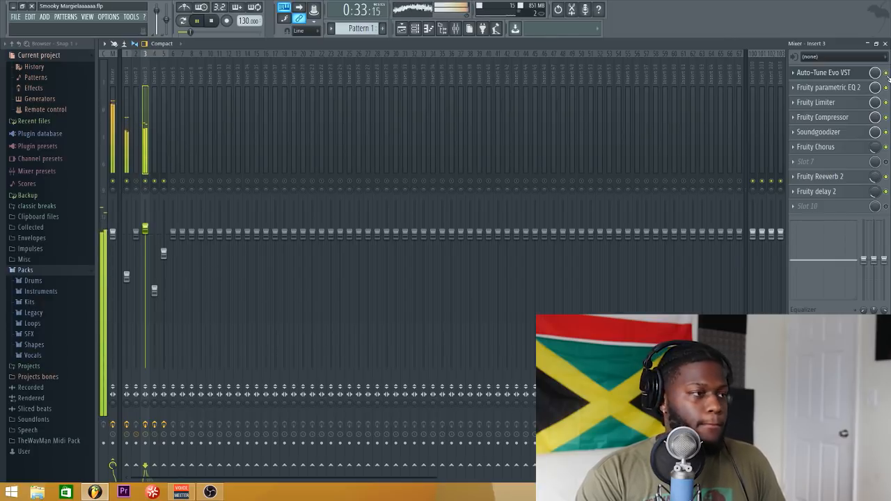
{"action": "key", "text": "space"}
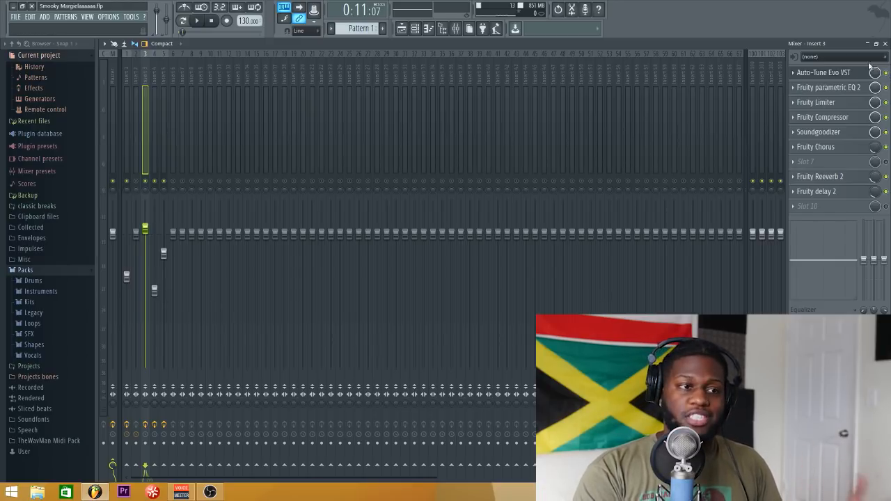
Step: Set band 1 of Fruity parametric EQ 2 on Insert 3 to High pass and check the band 3 dip
{"action": "left_click", "coordinate": [828, 74]}
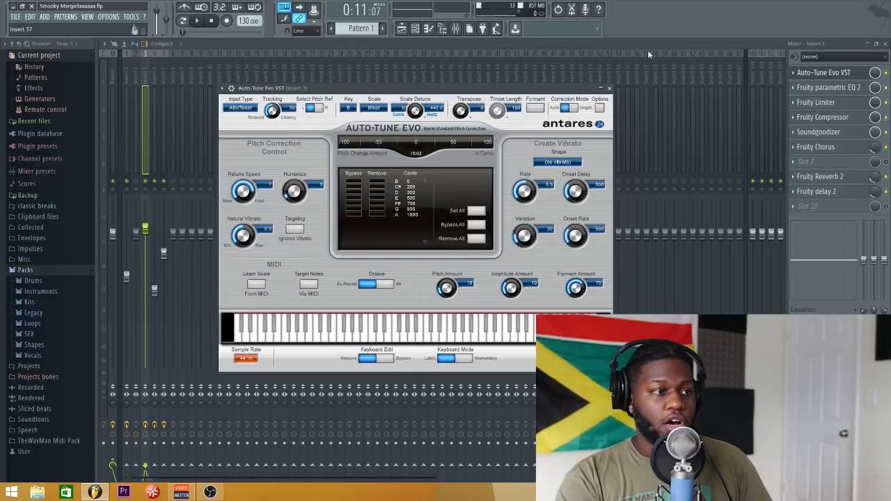
{"action": "left_click", "coordinate": [828, 87]}
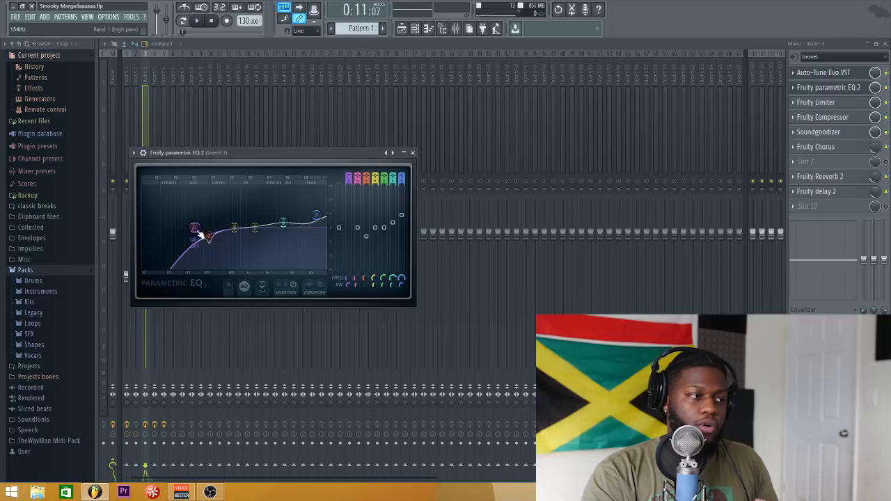
{"action": "right_click", "coordinate": [198, 232]}
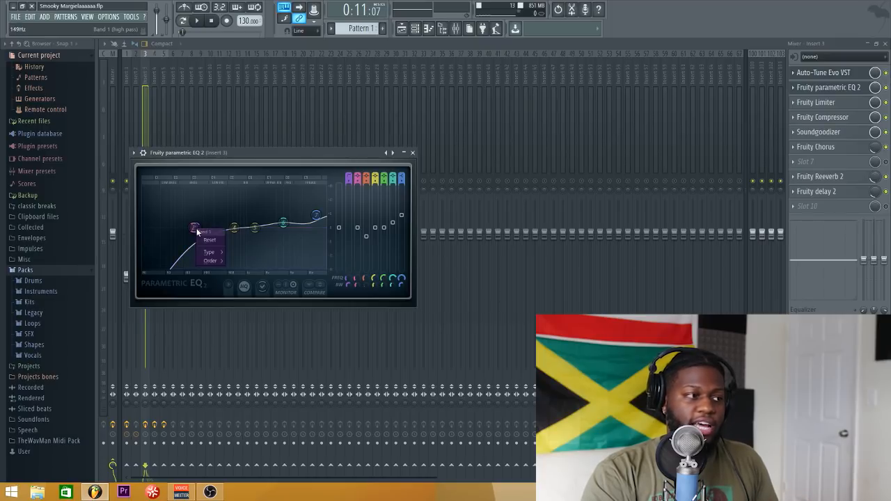
{"action": "mouse_move", "coordinate": [207, 255]}
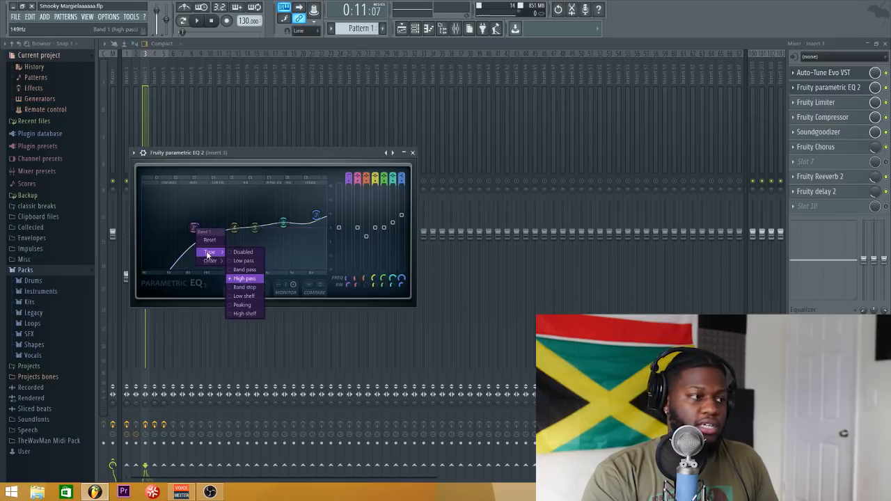
{"action": "left_click", "coordinate": [245, 279]}
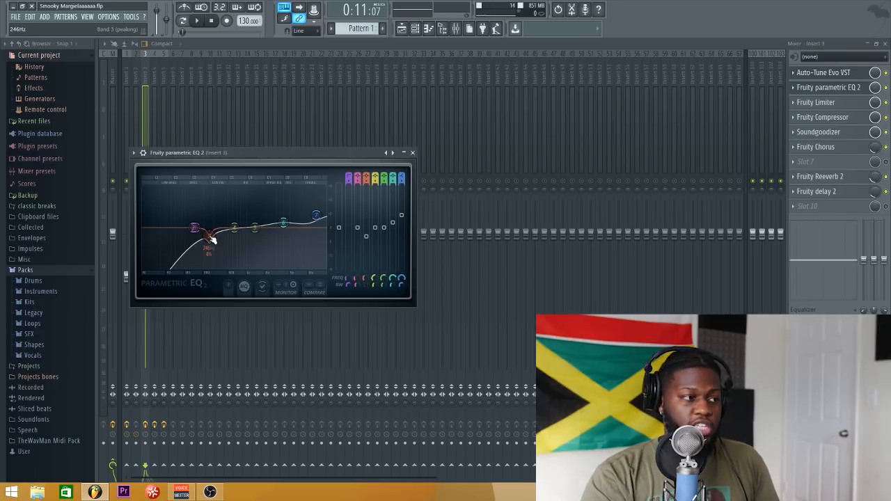
{"action": "left_click_drag", "start_coordinate": [212, 240], "coordinate": [210, 237]}
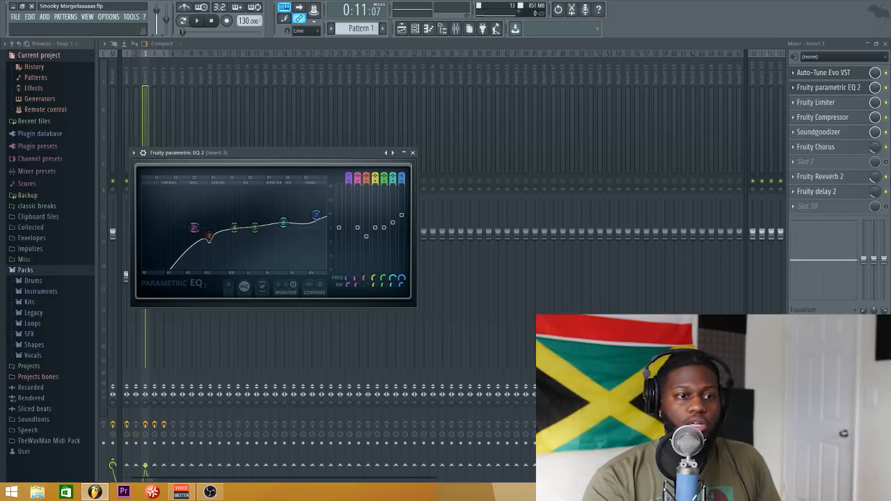
Step: Audition the vocal with only the parametric EQ active on Insert 3, and again with the whole effects chain re-enabled
{"action": "left_click", "coordinate": [886, 191]}
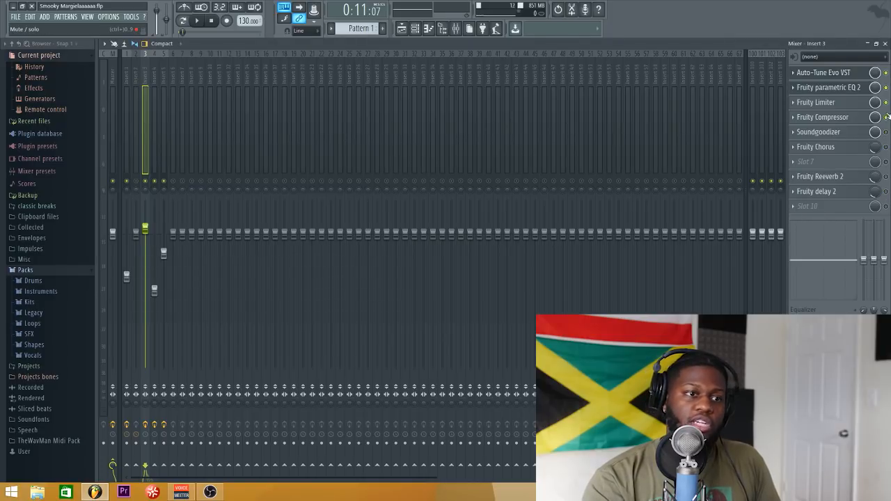
{"action": "left_click", "coordinate": [828, 87]}
{"action": "key", "text": "space"}
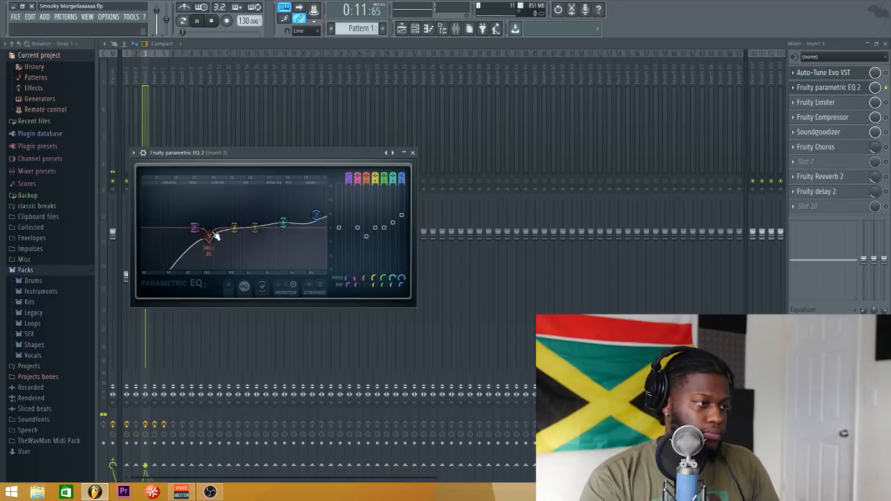
{"action": "mouse_move", "coordinate": [208, 236]}
{"action": "left_mouse_down"}
{"action": "mouse_move", "coordinate": [208, 189]}
{"action": "mouse_move", "coordinate": [249, 190]}
{"action": "mouse_move", "coordinate": [208, 190]}
{"action": "mouse_move", "coordinate": [213, 240]}
{"action": "left_mouse_up"}
{"action": "key", "text": "space"}
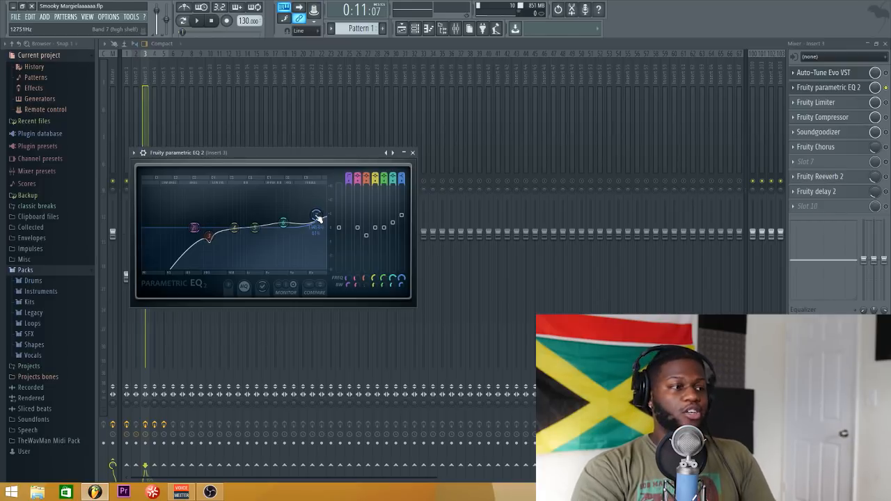
{"action": "mouse_move", "coordinate": [316, 219]}
{"action": "left_mouse_down"}
{"action": "mouse_move", "coordinate": [287, 236]}
{"action": "mouse_move", "coordinate": [320, 220]}
{"action": "left_mouse_up"}
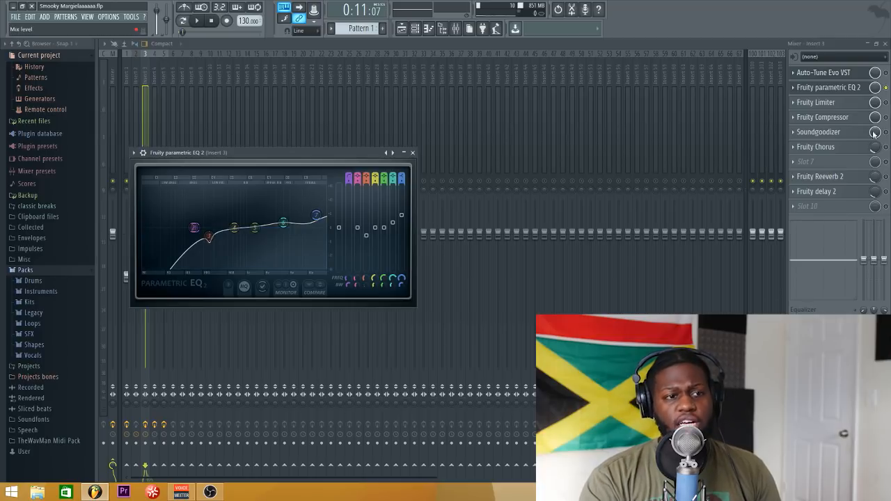
{"action": "left_click", "coordinate": [886, 103]}
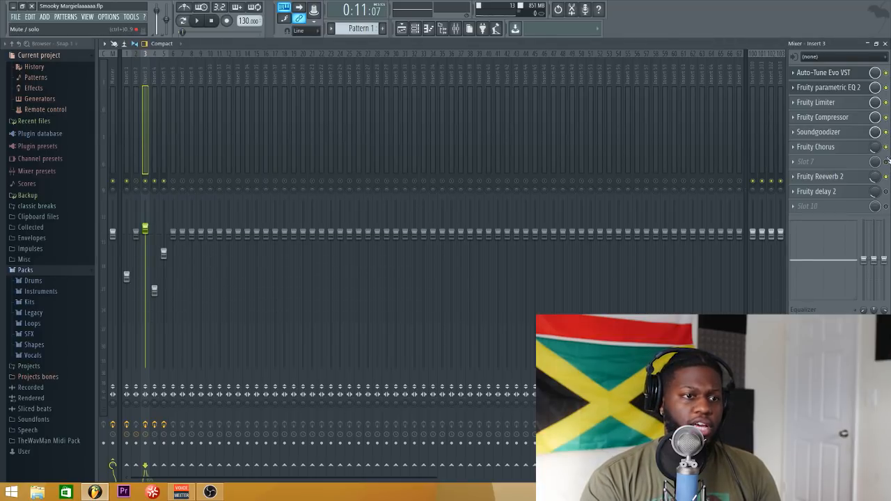
{"action": "key", "text": "space"}
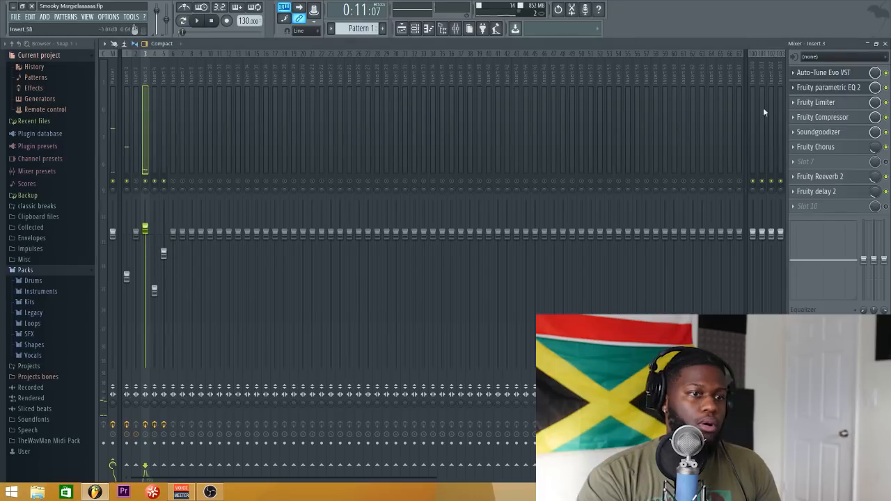
Step: Adjust the compressor threshold of Fruity Limiter on Insert 3 while playing the vocal, and close the limiter
{"action": "left_click", "coordinate": [833, 105]}
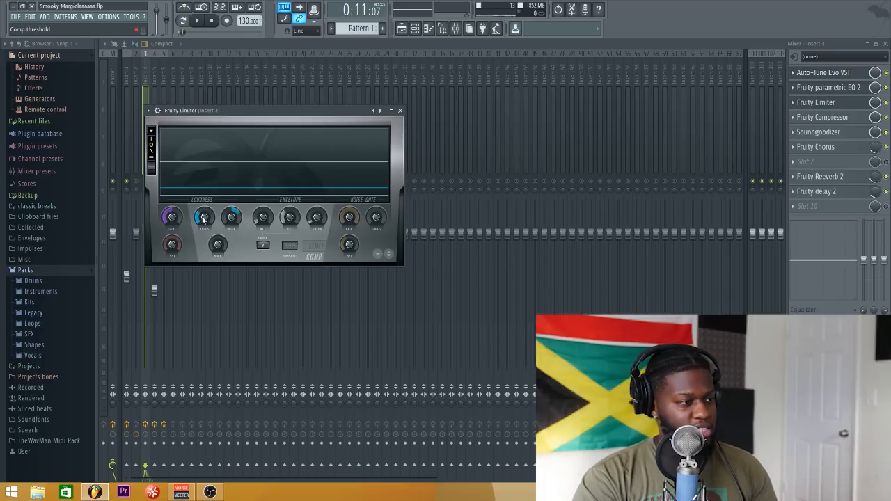
{"action": "mouse_move", "coordinate": [202, 219]}
{"action": "left_mouse_down"}
{"action": "mouse_move", "coordinate": [203, 236]}
{"action": "mouse_move", "coordinate": [204, 219]}
{"action": "left_mouse_up"}
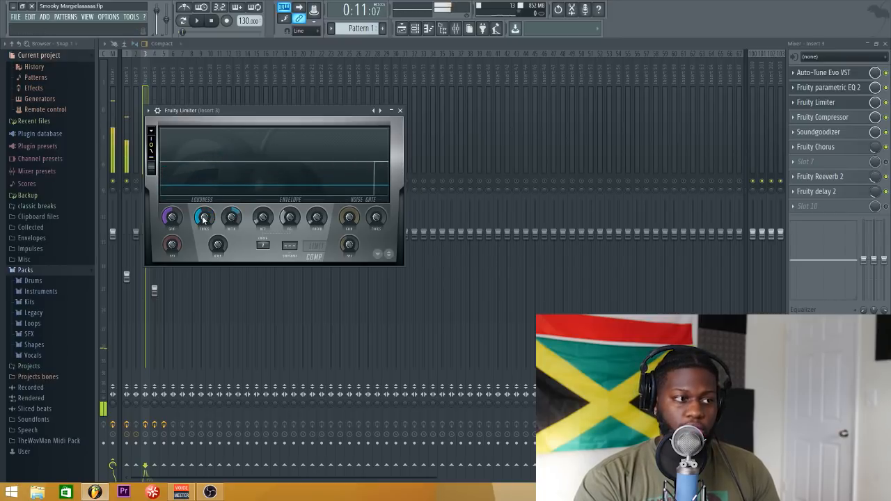
{"action": "key", "text": "space"}
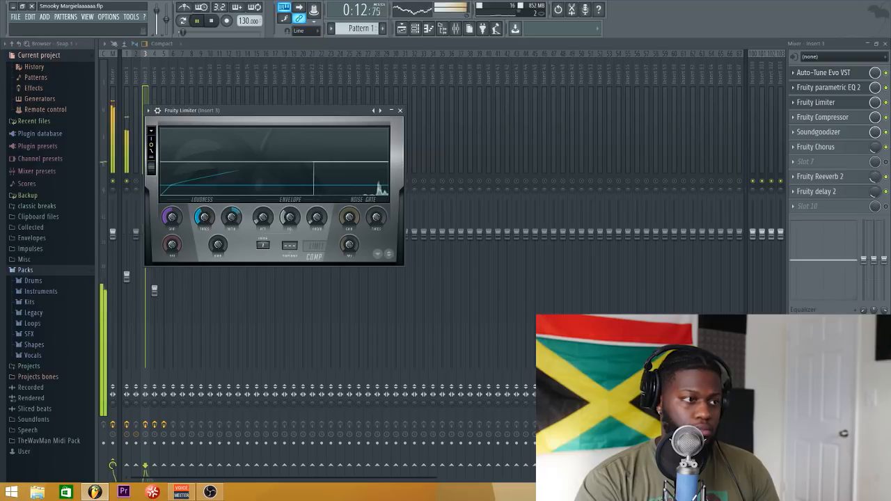
{"action": "left_click_drag", "start_coordinate": [204, 219], "coordinate": [204, 224]}
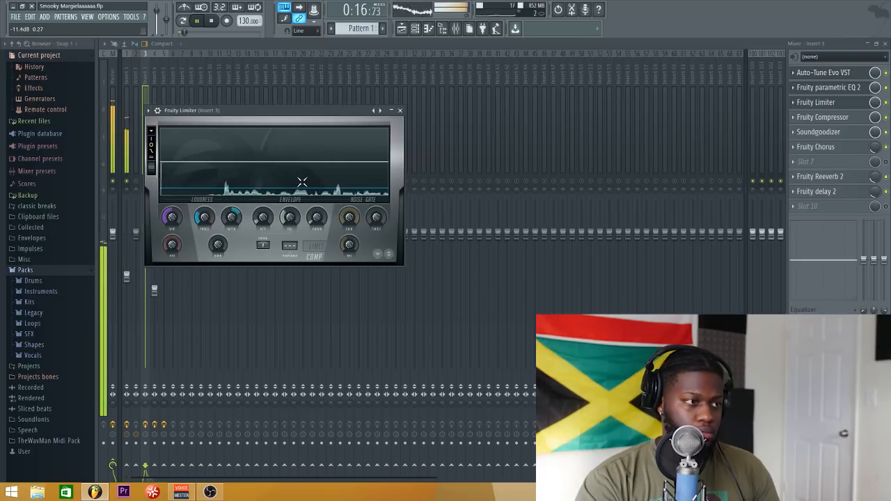
{"action": "key", "text": "space"}
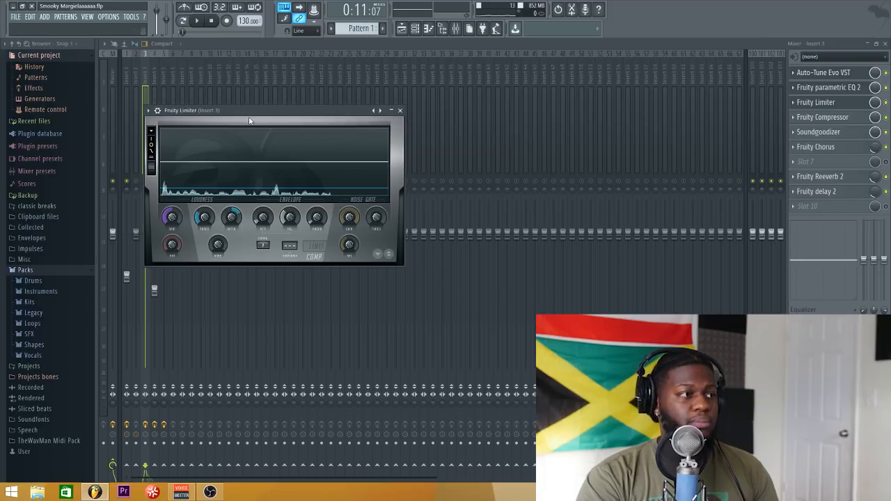
{"action": "left_click_drag", "start_coordinate": [252, 112], "coordinate": [297, 96]}
{"action": "left_click", "coordinate": [446, 93]}
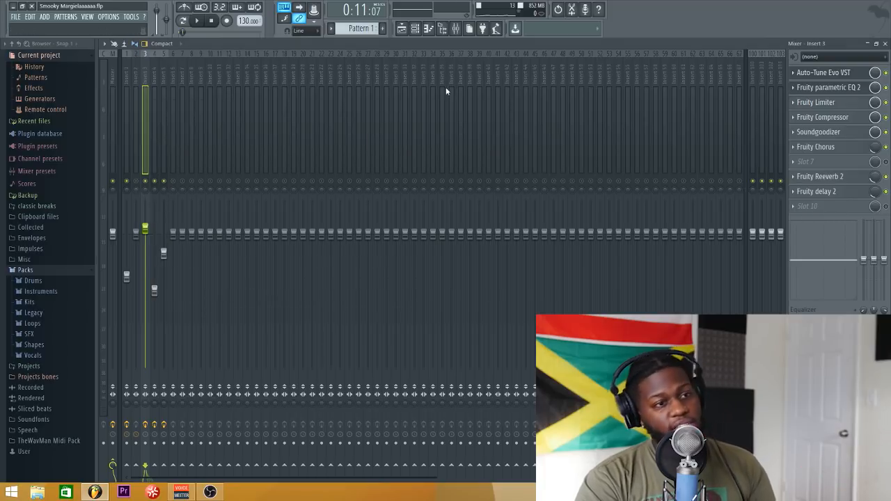
Step: Review the threshold, ratio, gain, attack, release and type settings of Fruity Compressor on Insert 3
{"action": "left_click", "coordinate": [847, 118]}
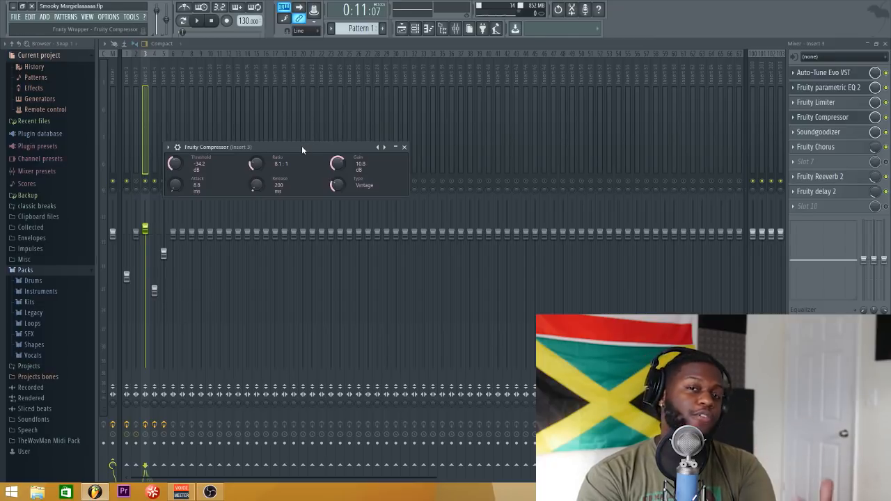
{"action": "left_click_drag", "start_coordinate": [301, 146], "coordinate": [384, 133]}
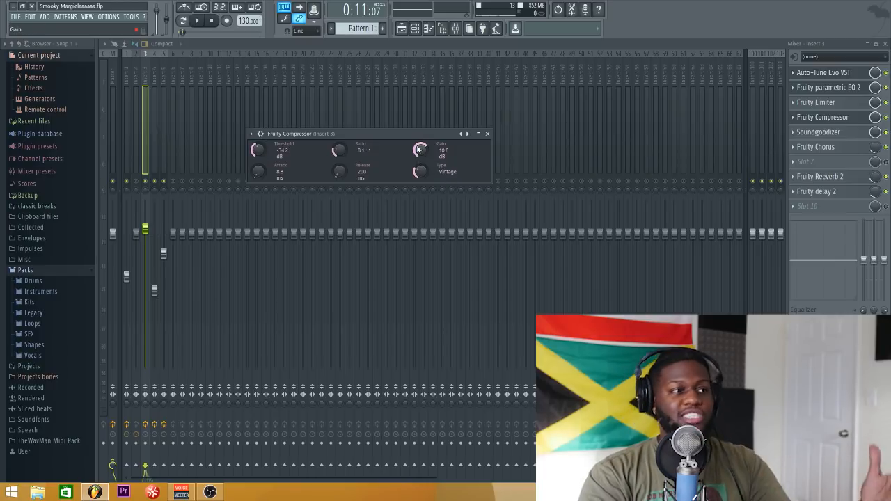
{"action": "left_click", "coordinate": [487, 134]}
Step: Open Soundgoodizer on Insert 3 over the playlist and examine its mode and amount settings
{"action": "left_click", "coordinate": [815, 132]}
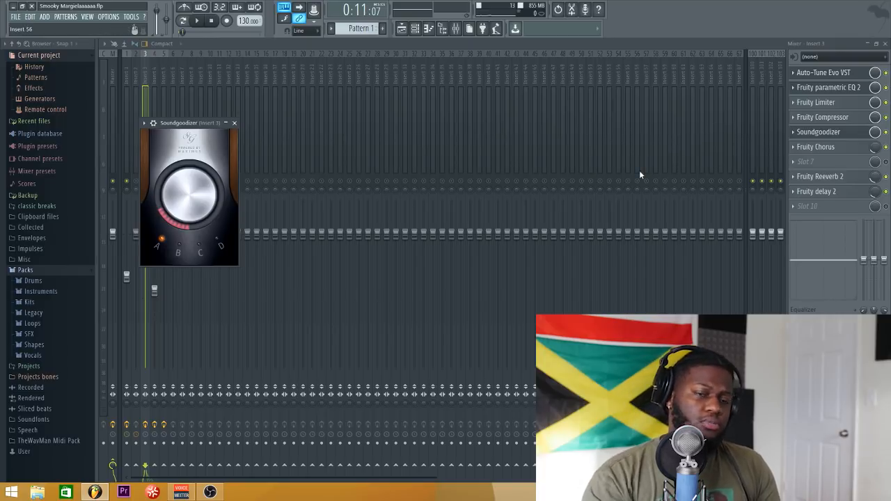
{"action": "left_click", "coordinate": [883, 44]}
{"action": "left_click_drag", "start_coordinate": [185, 122], "coordinate": [428, 121]}
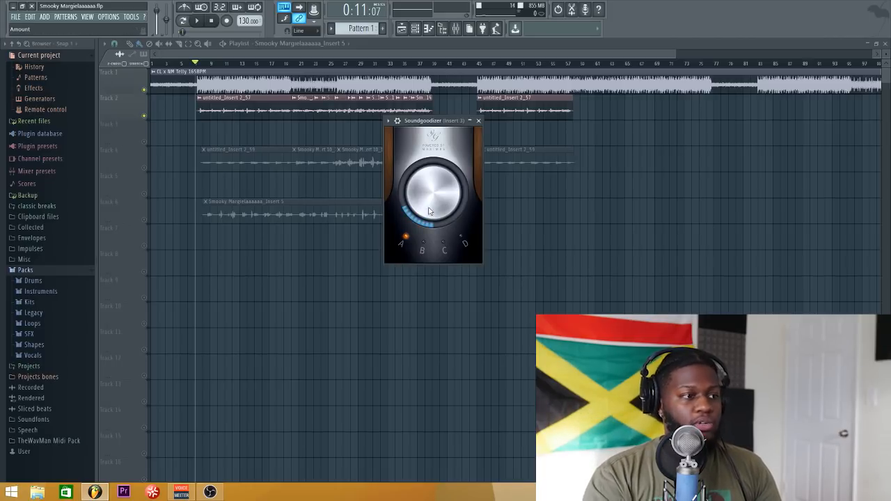
{"action": "left_click", "coordinate": [478, 122]}
Step: Reduce the mixer to a smaller window with Insert 3's Soundgoodizer open beside its effect slots, and start playback
{"action": "left_click", "coordinate": [456, 31]}
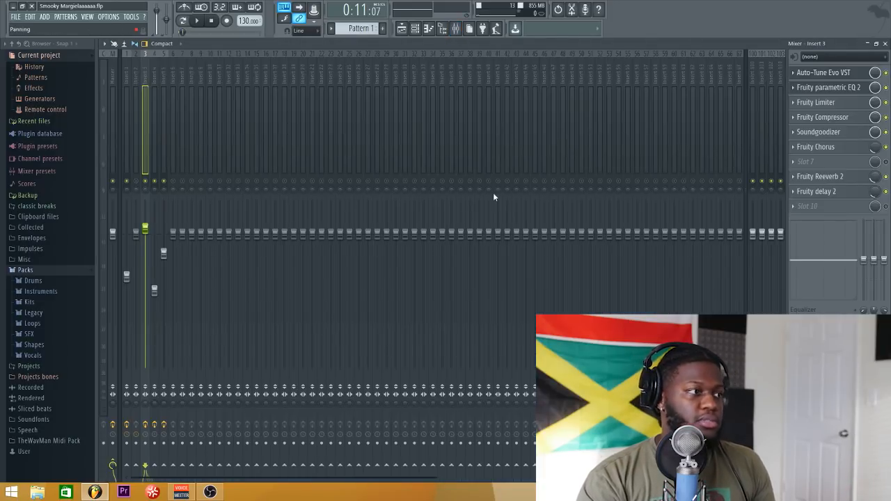
{"action": "left_click", "coordinate": [828, 131]}
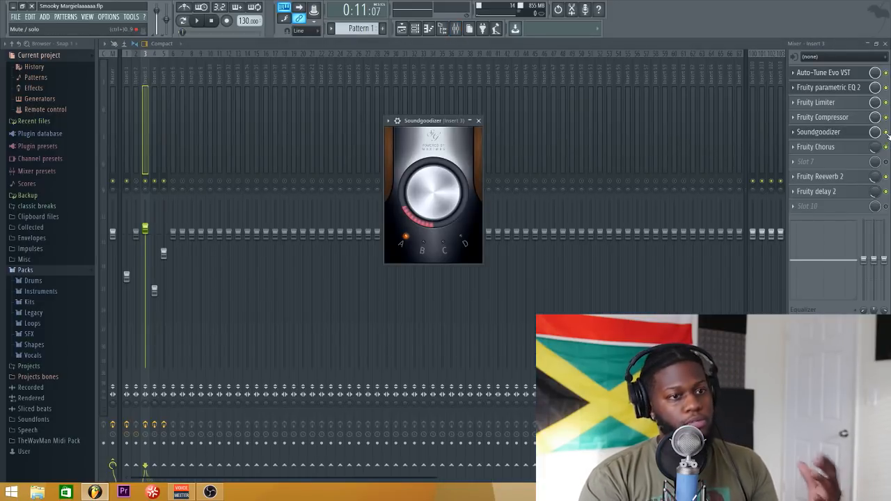
{"action": "double_click", "coordinate": [767, 43]}
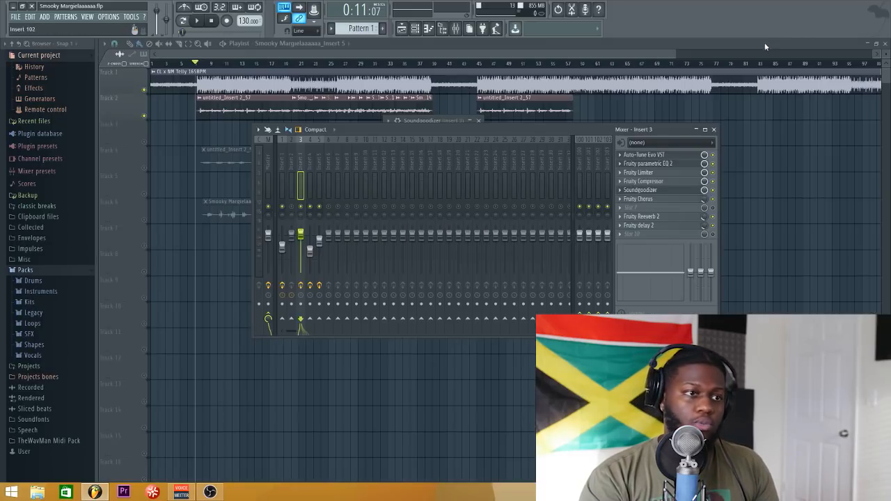
{"action": "left_click", "coordinate": [664, 192]}
{"action": "key", "text": "space"}
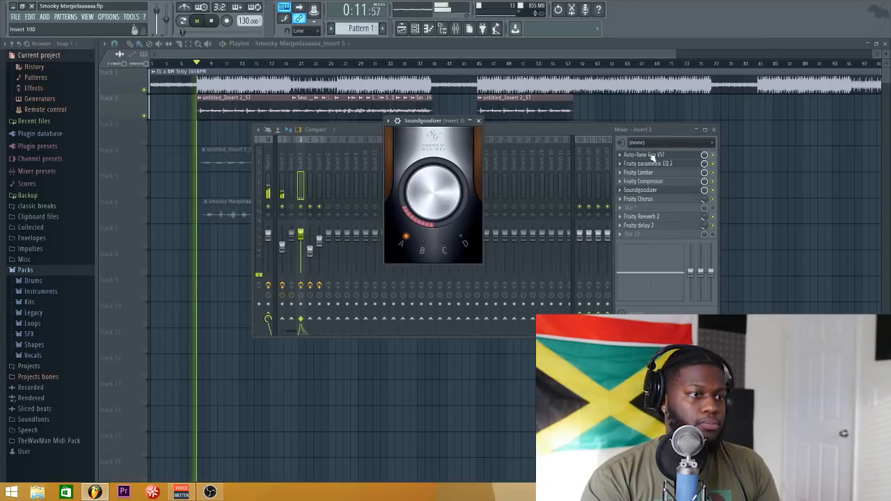
Step: Audition Soundgoodizer on Insert 3 by bypassing and re-enabling it, and compare modes B, C and D before returning to mode A
{"action": "left_click", "coordinate": [717, 195]}
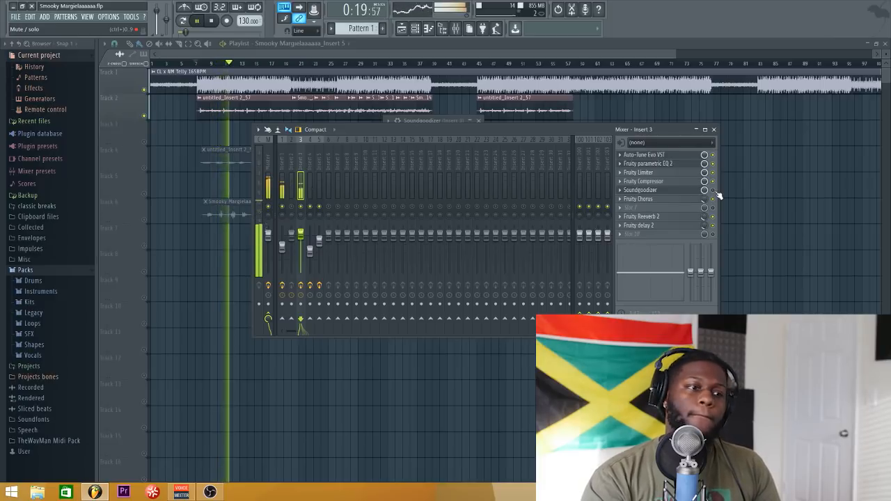
{"action": "left_click", "coordinate": [712, 190]}
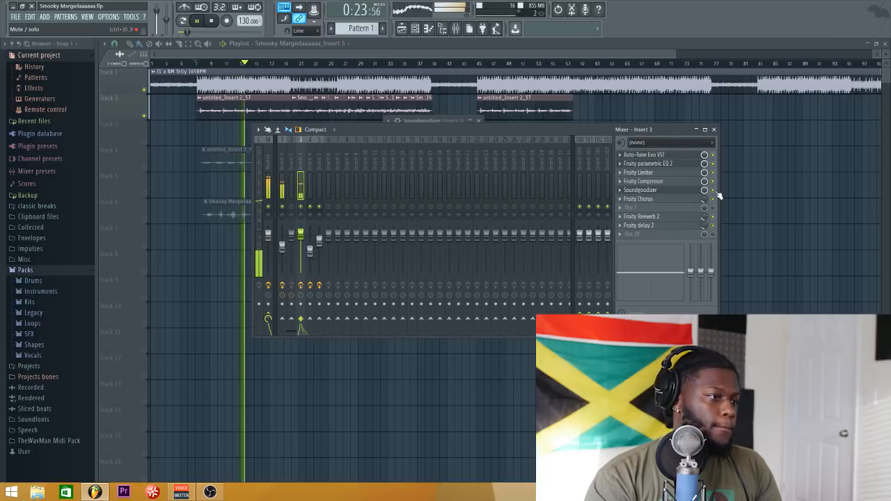
{"action": "left_click", "coordinate": [664, 190]}
{"action": "left_click", "coordinate": [425, 244]}
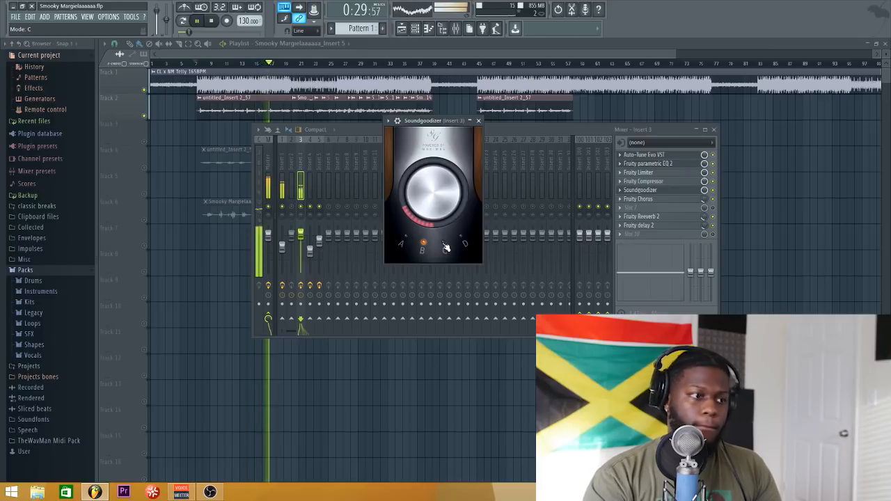
{"action": "left_click", "coordinate": [444, 245]}
{"action": "left_click", "coordinate": [462, 242]}
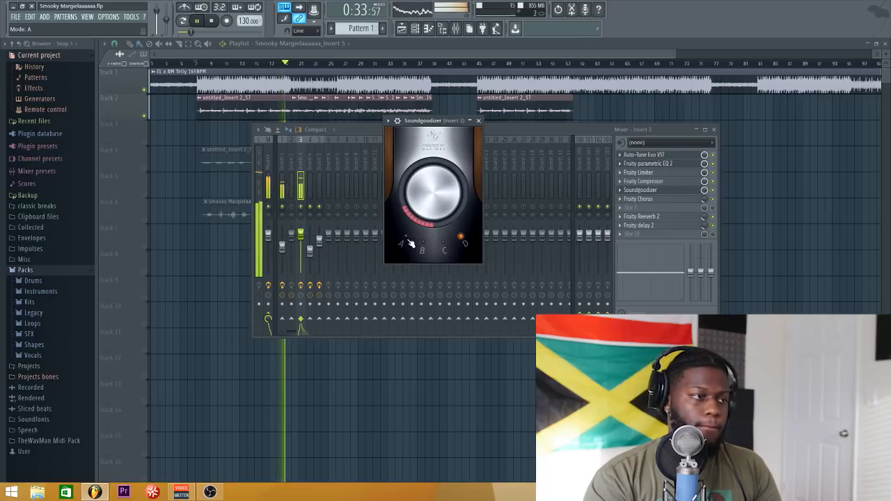
{"action": "left_click", "coordinate": [403, 242]}
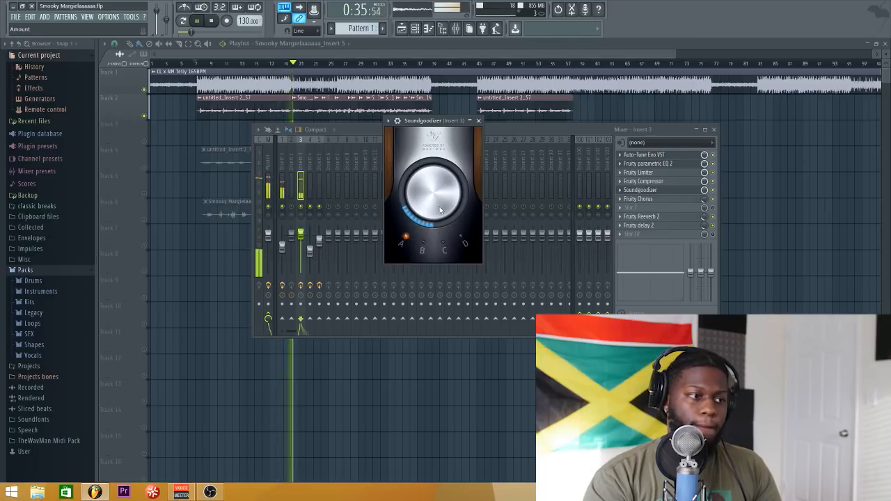
Step: Adjust the Soundgoodizer amount slightly during playback, stop playback and close the effect
{"action": "mouse_move", "coordinate": [432, 193]}
{"action": "left_mouse_down"}
{"action": "mouse_move", "coordinate": [433, 136]}
{"action": "mouse_move", "coordinate": [433, 195]}
{"action": "left_mouse_up"}
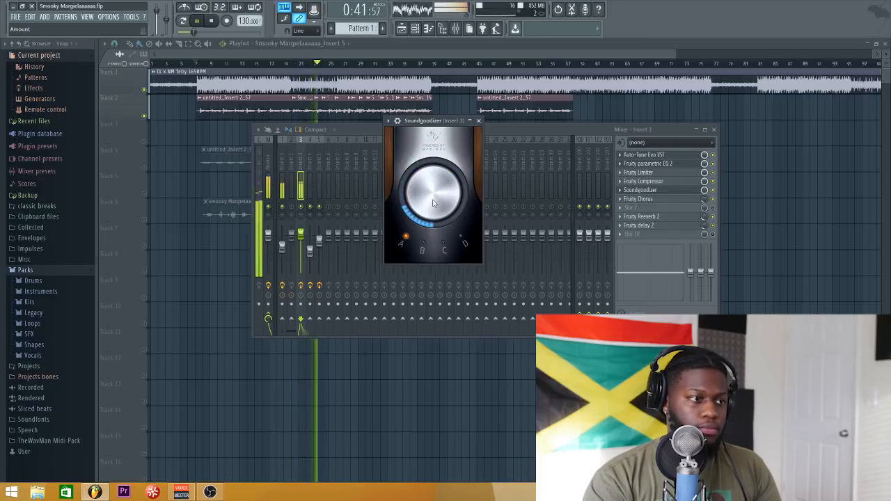
{"action": "key", "text": "space"}
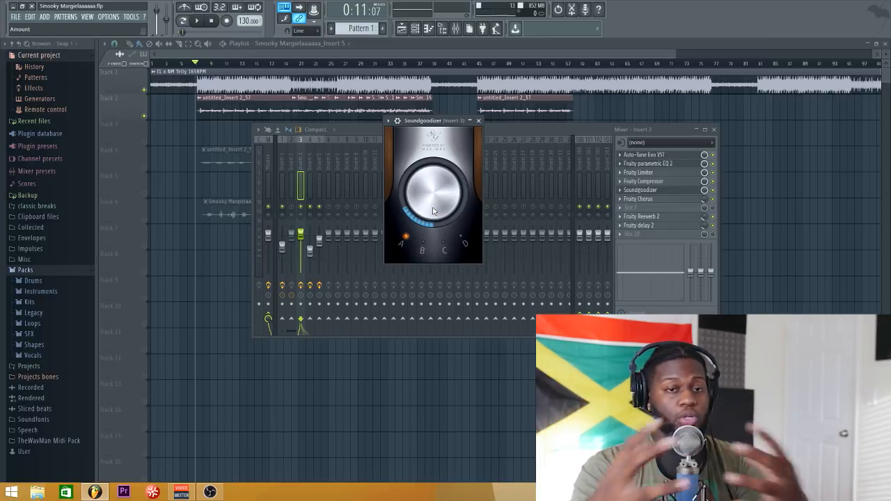
{"action": "left_click", "coordinate": [479, 121]}
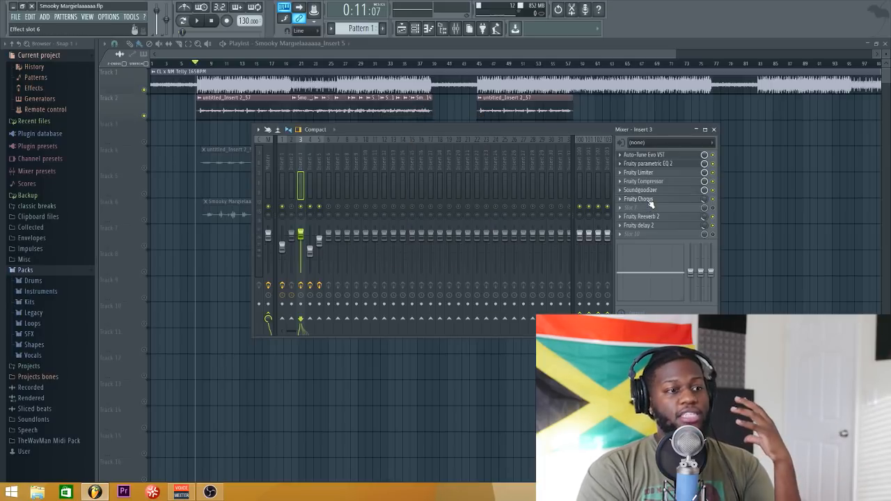
Step: Enlarge the mixer window vertically and open Fruity Chorus on Insert 3 with its full set of parameters showing
{"action": "left_click", "coordinate": [650, 194]}
{"action": "left_click", "coordinate": [652, 199]}
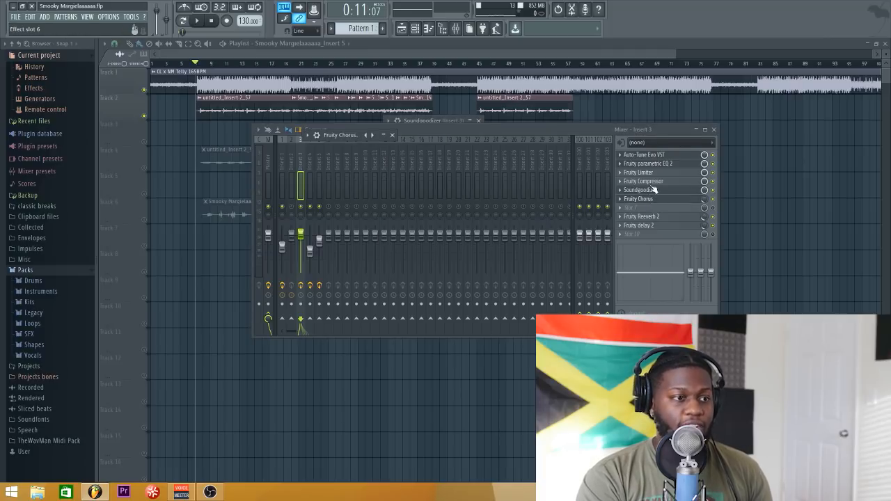
{"action": "left_click_drag", "start_coordinate": [605, 125], "coordinate": [605, 51]}
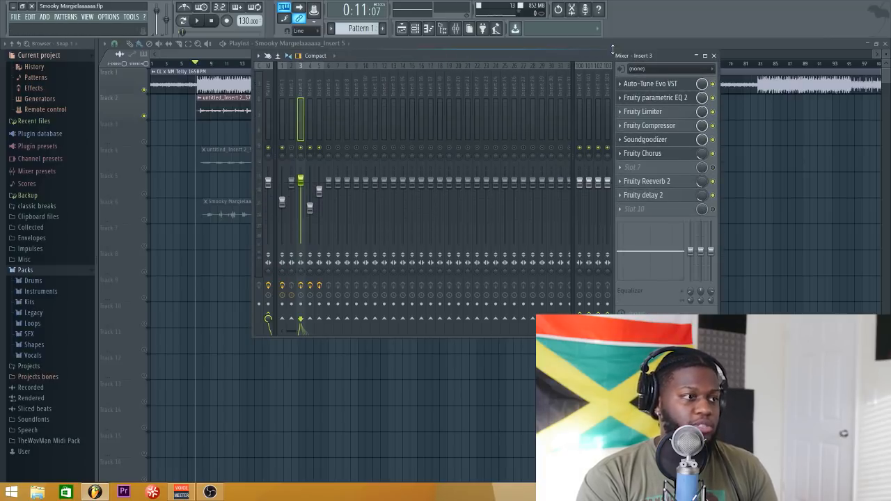
{"action": "left_click_drag", "start_coordinate": [612, 337], "coordinate": [612, 430]}
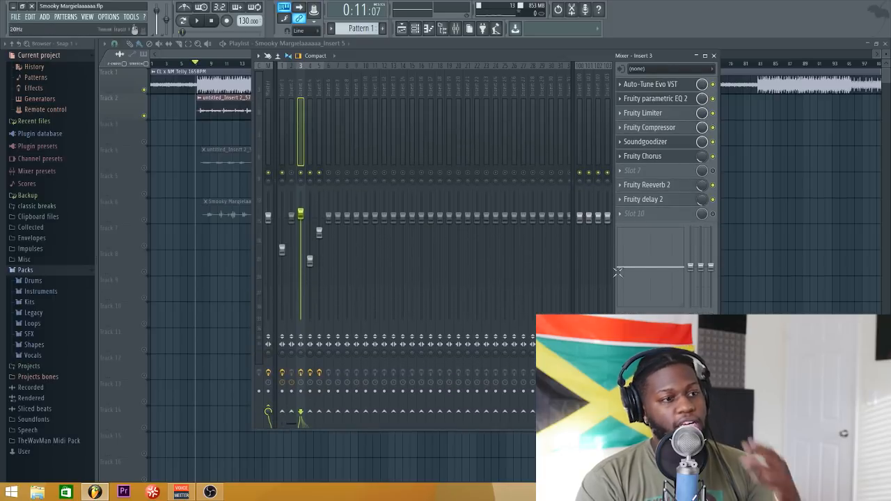
{"action": "left_click", "coordinate": [667, 157]}
{"action": "double_click", "coordinate": [354, 135]}
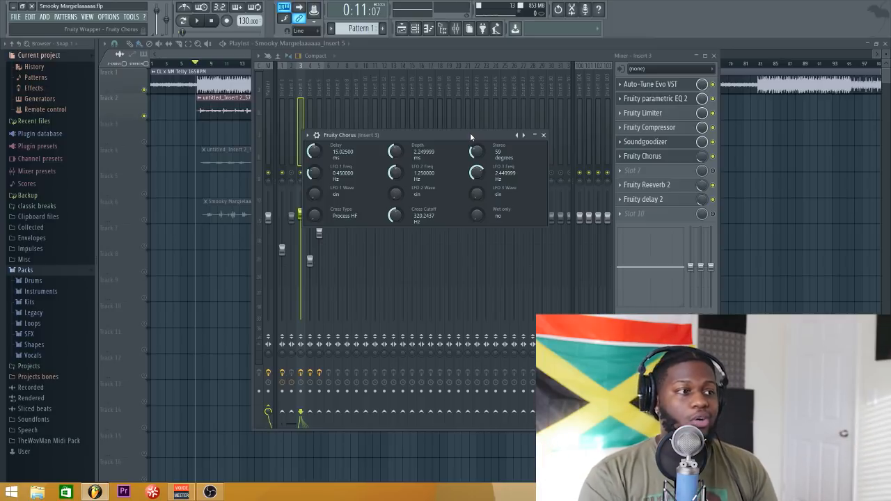
Step: Play the vocal with Track 1 muted, trying Fruity Chorus at full mix level and reducing it to 28%
{"action": "left_click", "coordinate": [695, 157]}
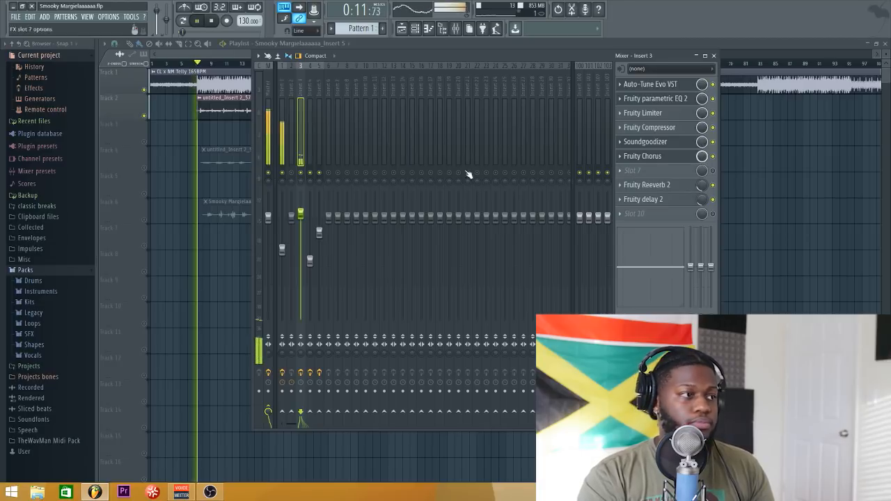
{"action": "left_click", "coordinate": [148, 94]}
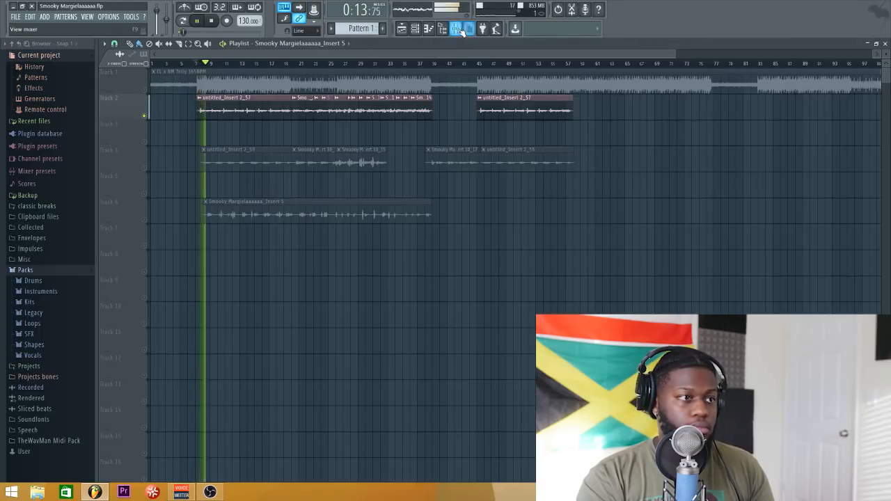
{"action": "key", "text": "F9"}
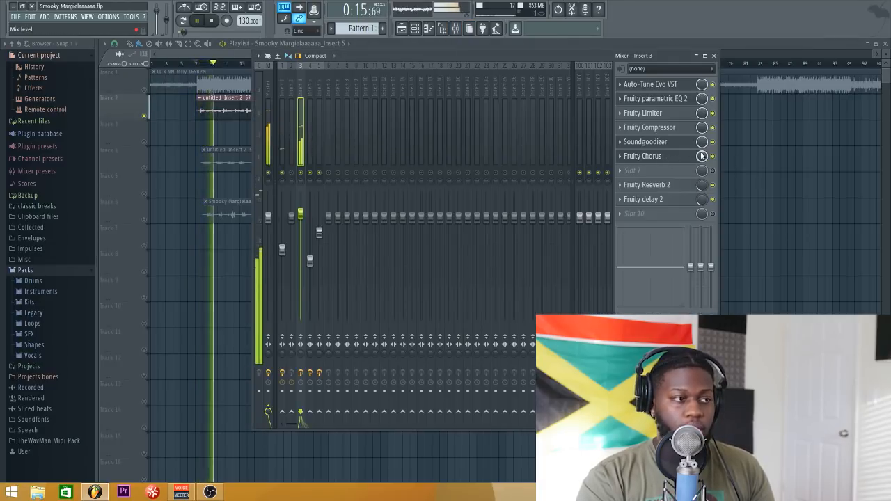
{"action": "key", "text": "space"}
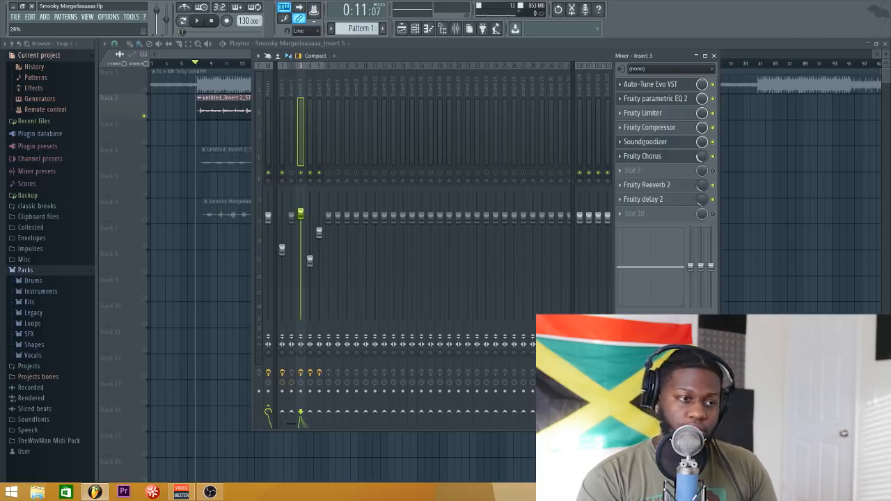
Step: Replay the isolated vocal and lower the Fruity Chorus mix level on Insert 3 further
{"action": "key", "text": "space"}
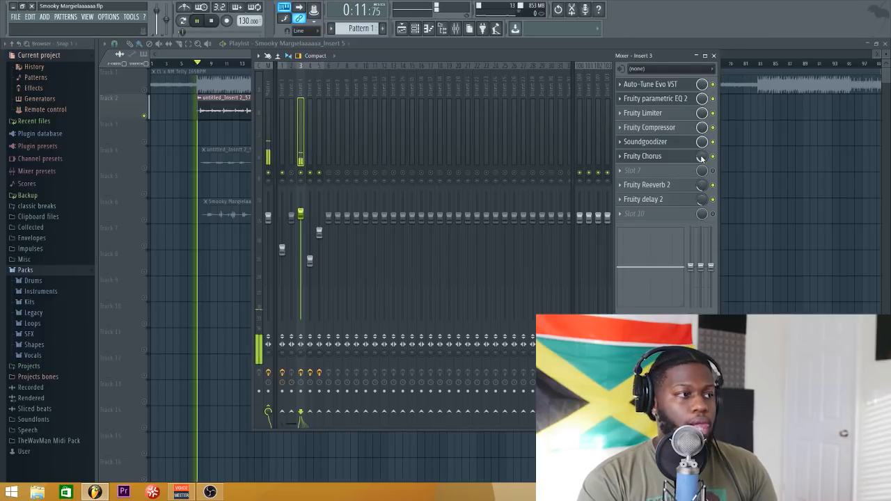
{"action": "left_click_drag", "start_coordinate": [701, 158], "coordinate": [701, 190]}
{"action": "key", "text": "space"}
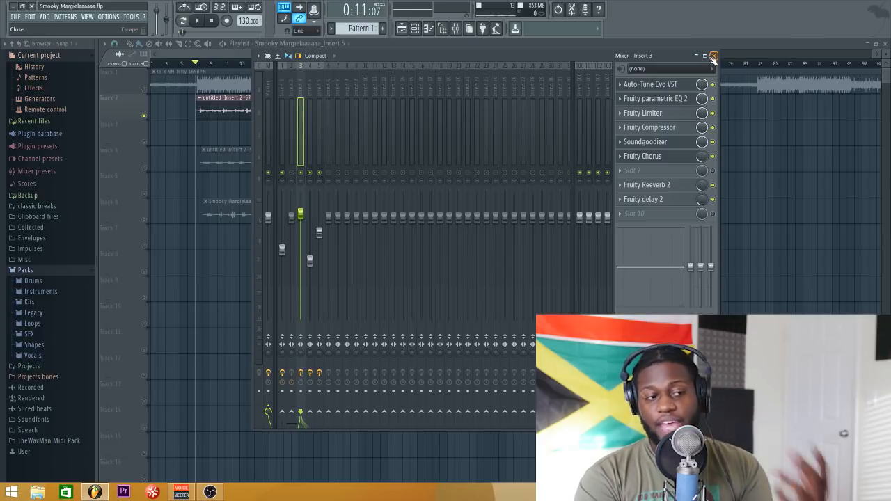
Step: Open Fruity Reeverb 2 on Insert 3 and audition the vocal through it, unmuting the Track 1 beat during playback
{"action": "left_click", "coordinate": [684, 190]}
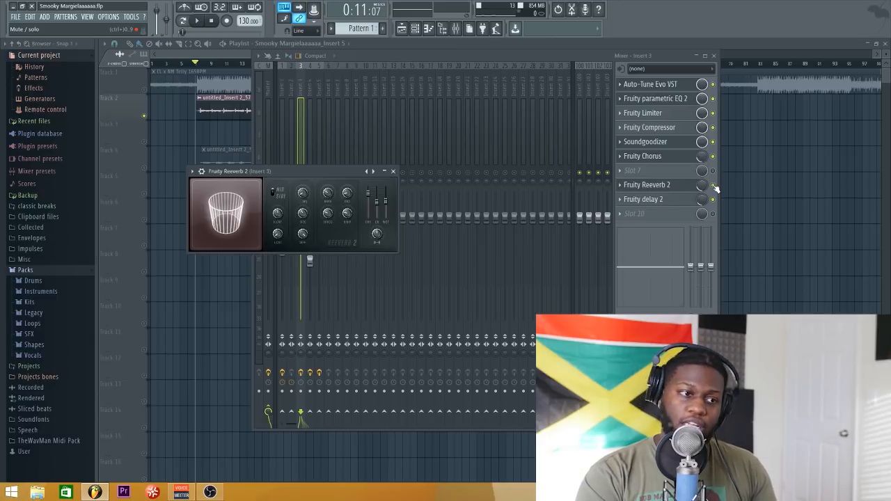
{"action": "key", "text": "space"}
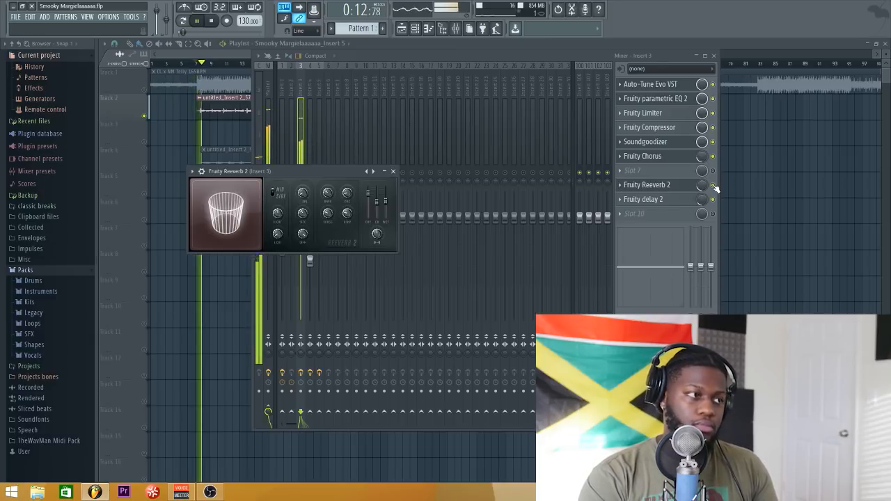
{"action": "left_click", "coordinate": [715, 188]}
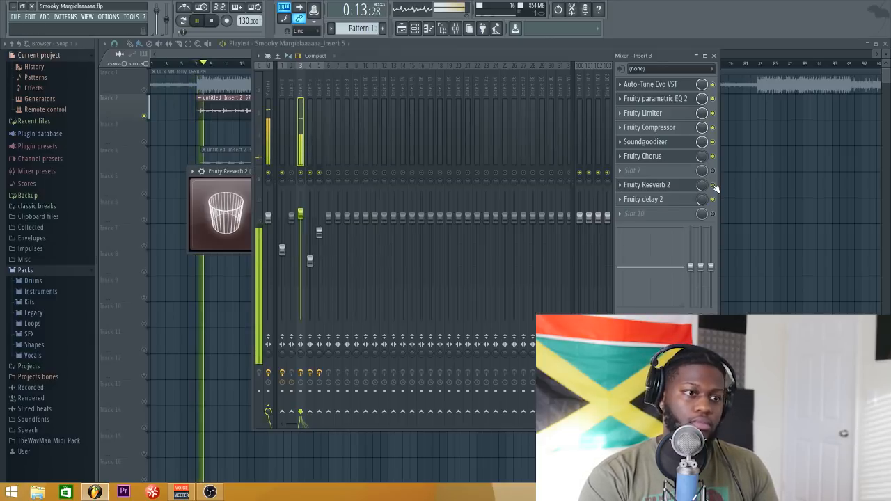
{"action": "left_click", "coordinate": [144, 91]}
{"action": "left_click", "coordinate": [456, 29]}
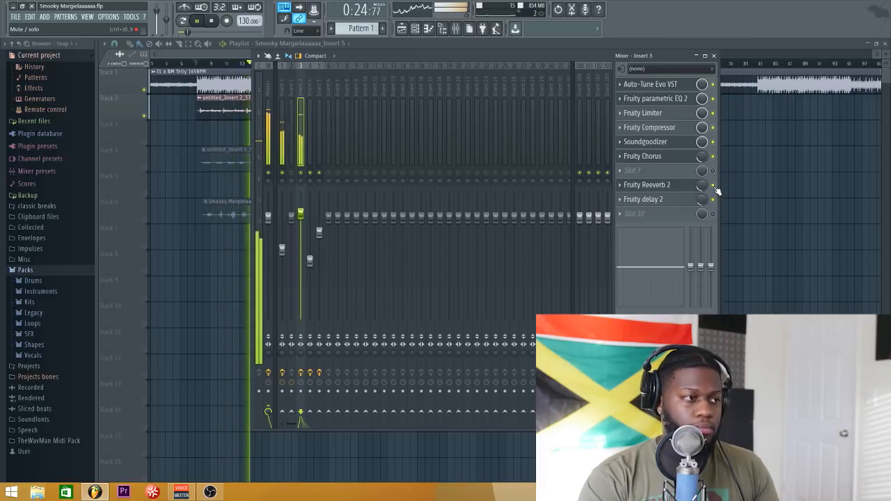
{"action": "key", "text": "space"}
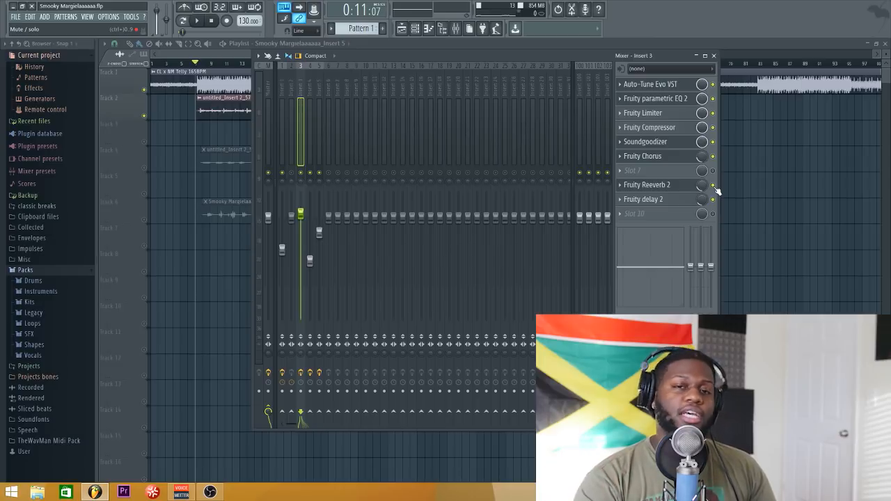
Step: Review the feedback and time settings of Fruity delay 2 on Insert 3, close it and return to the playlist
{"action": "left_click", "coordinate": [658, 201]}
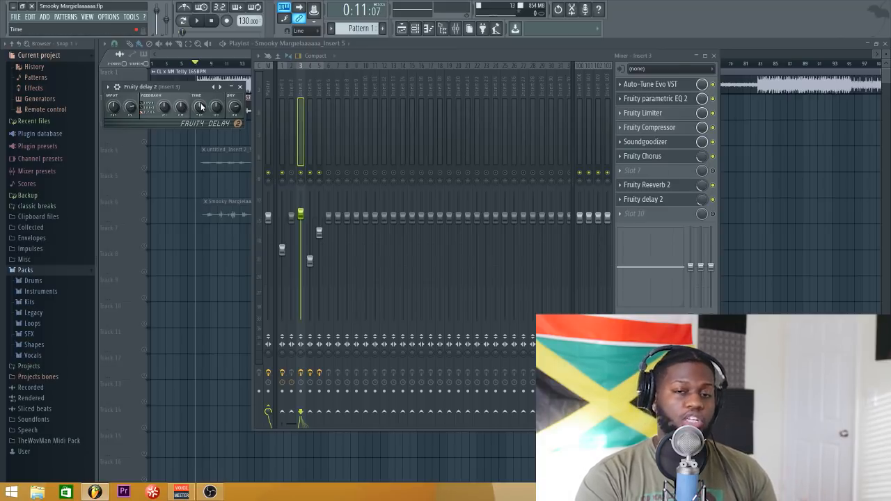
{"action": "left_click", "coordinate": [240, 87]}
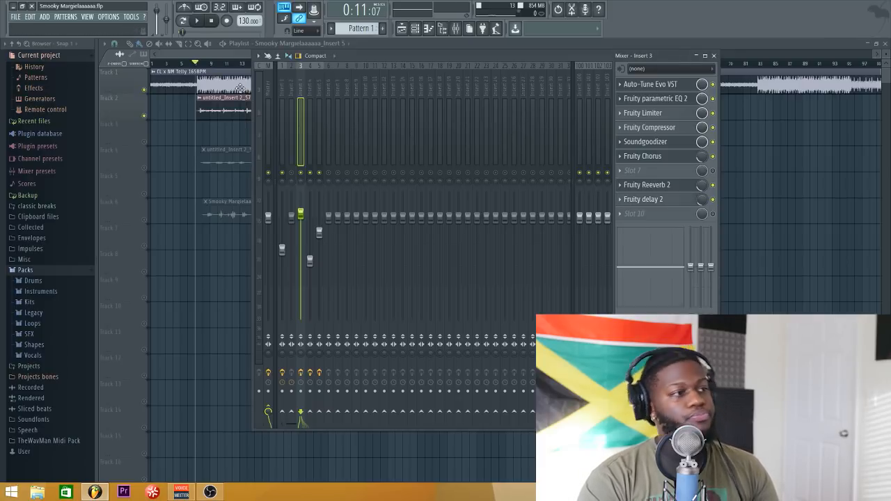
{"action": "left_click", "coordinate": [226, 51]}
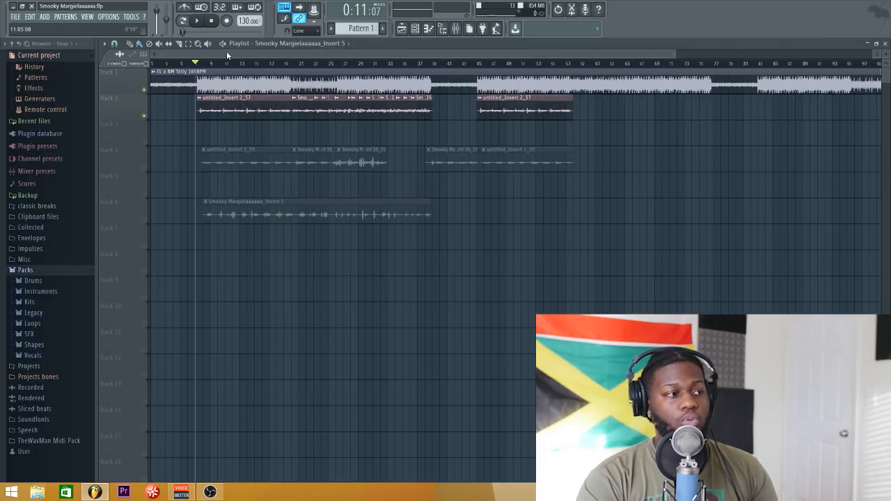
Step: Unmute the vocal clips on Track 4 and audition them with Track 2 muted and with Track 2 restored
{"action": "left_click", "coordinate": [144, 167]}
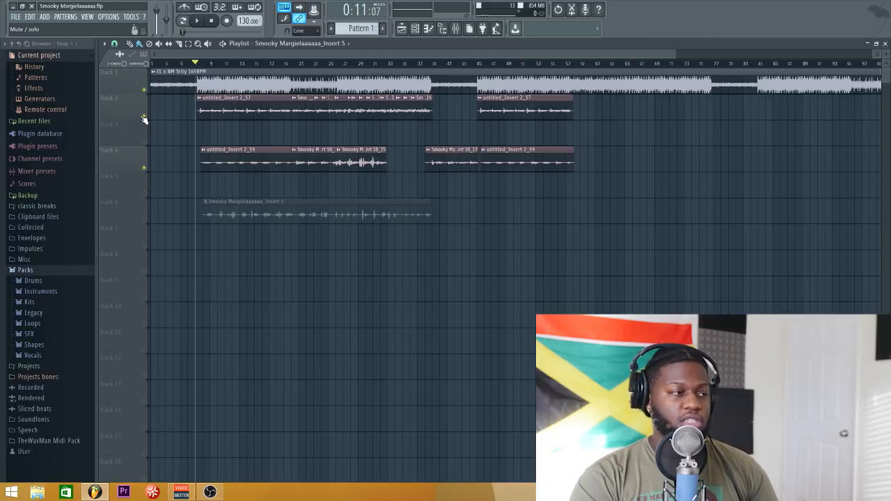
{"action": "left_click", "coordinate": [144, 116]}
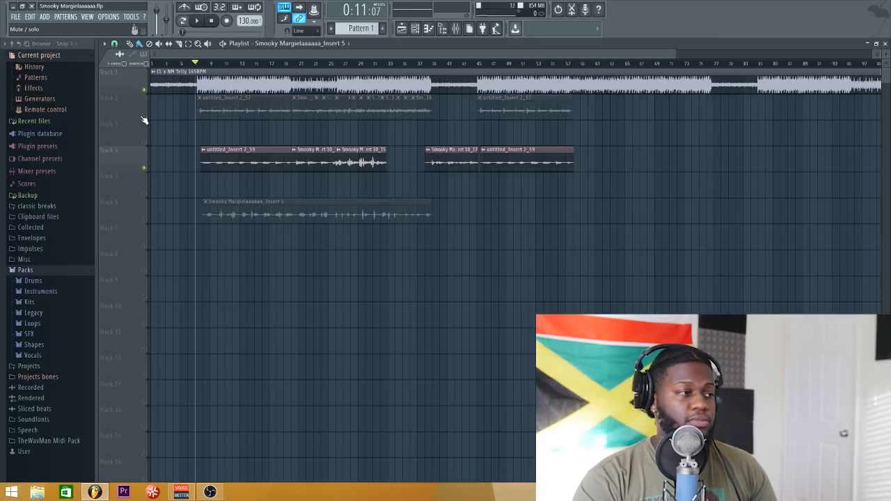
{"action": "key", "text": "space"}
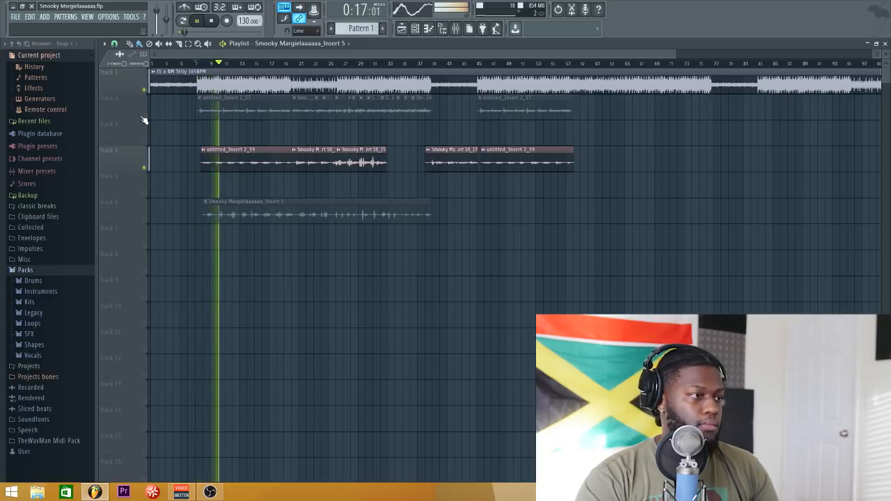
{"action": "left_click", "coordinate": [144, 116]}
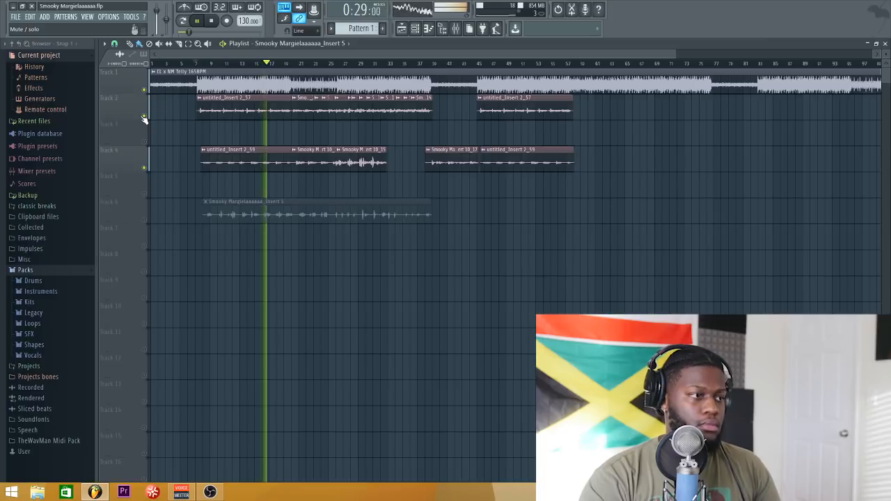
{"action": "key", "text": "space"}
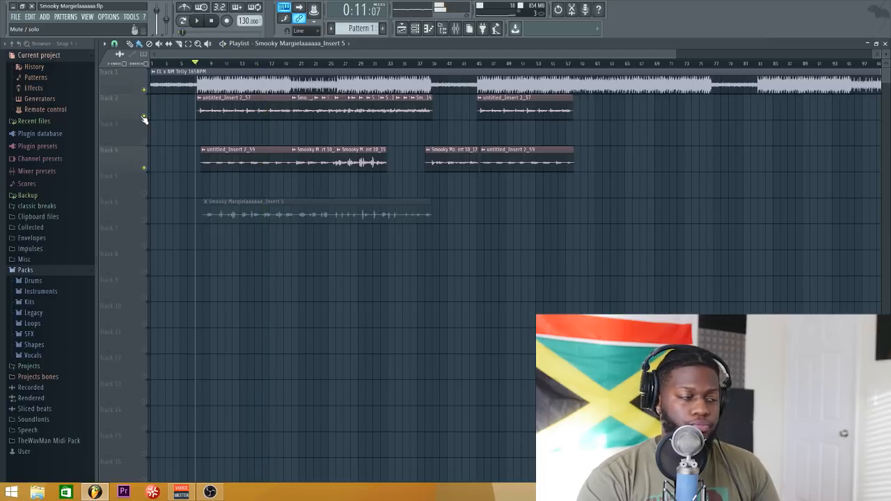
Step: Bring up Insert 4's effects chain in the mixer and open its Fruity parametric EQ 2 to examine the curve
{"action": "left_click", "coordinate": [460, 28]}
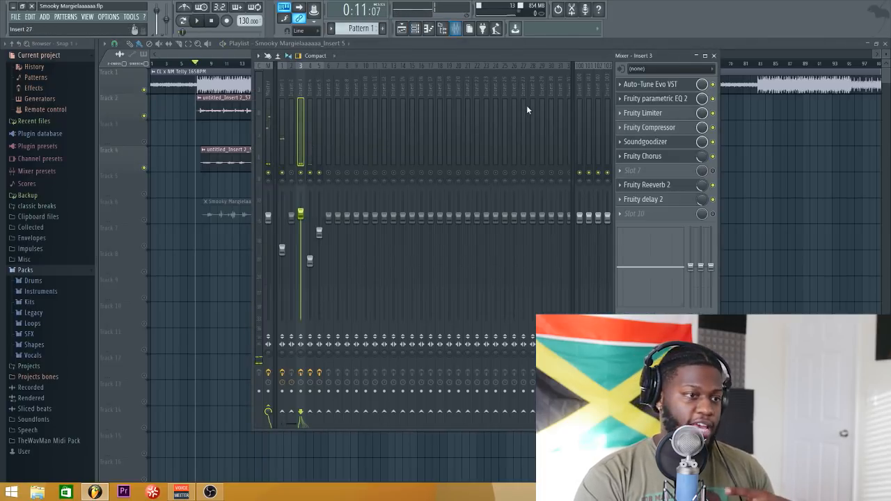
{"action": "left_click", "coordinate": [310, 84]}
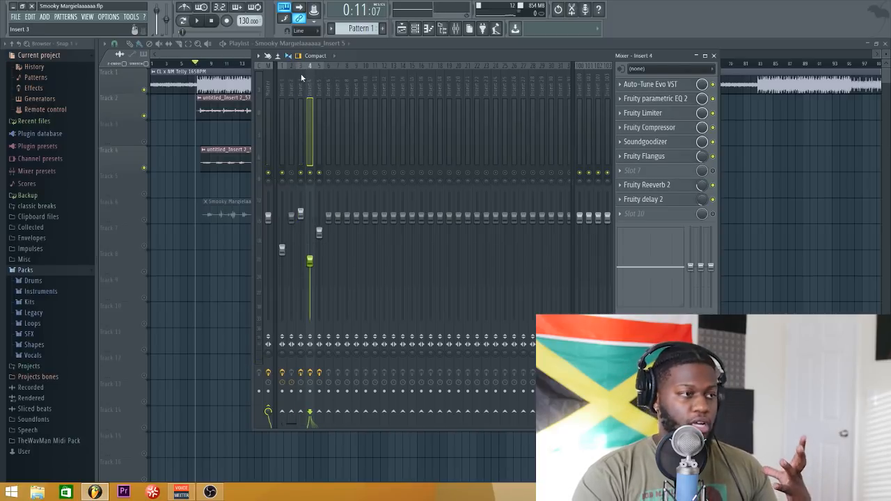
{"action": "left_click", "coordinate": [301, 73]}
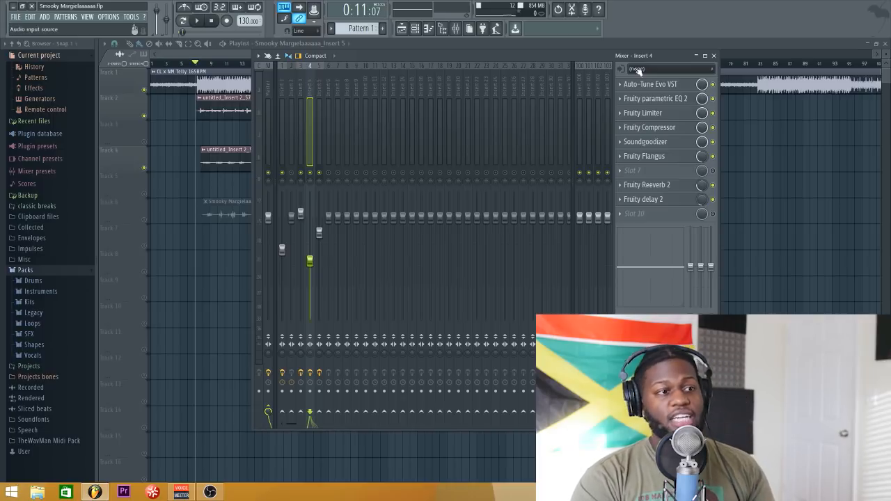
{"action": "left_click", "coordinate": [674, 99]}
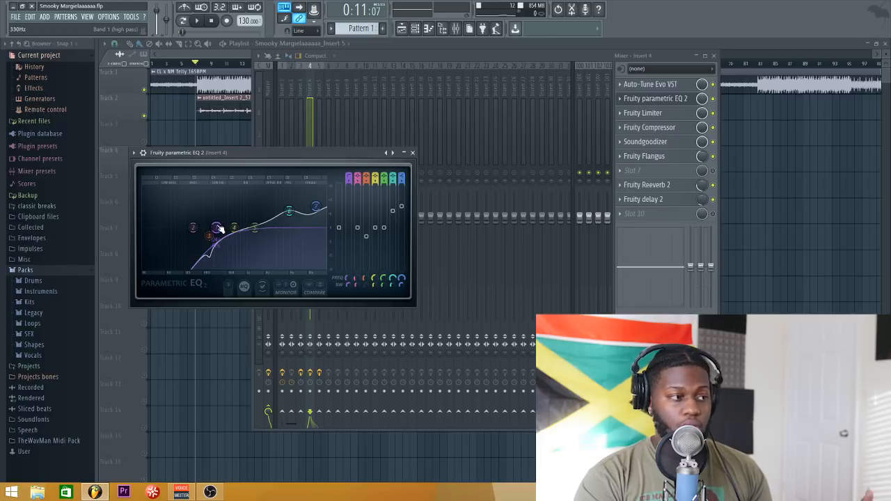
Step: Examine the high-pass and high-shelf bands of Insert 4's Fruity parametric EQ 2 and close the equalizer
{"action": "left_click_drag", "start_coordinate": [218, 230], "coordinate": [217, 230]}
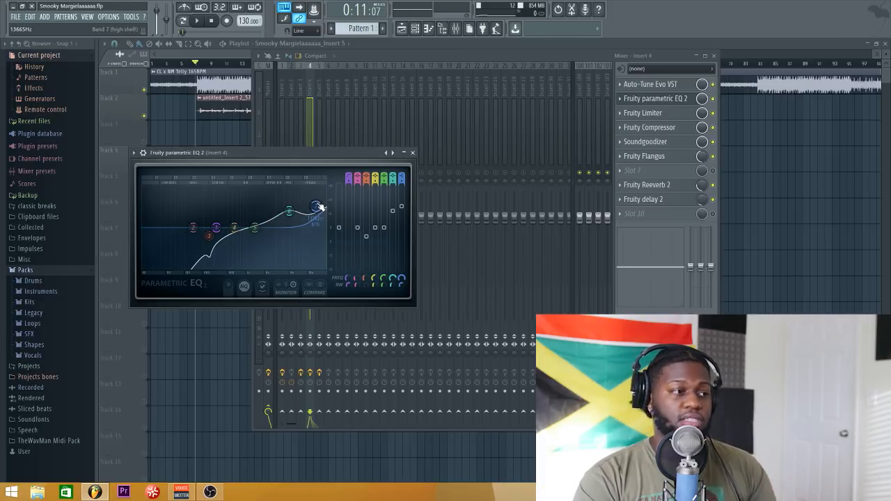
{"action": "left_click", "coordinate": [412, 152]}
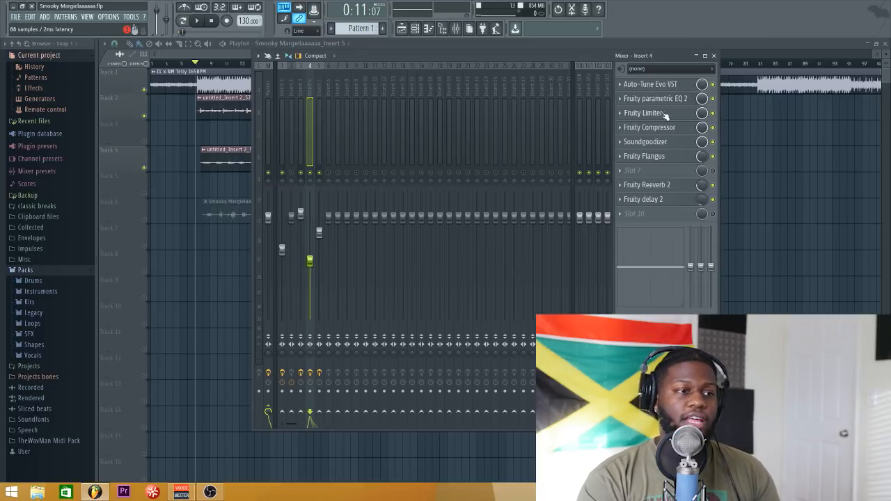
Step: Review the Fruity Flangus settings on Insert 4, close the plugin and solo Insert 4
{"action": "left_click", "coordinate": [662, 157]}
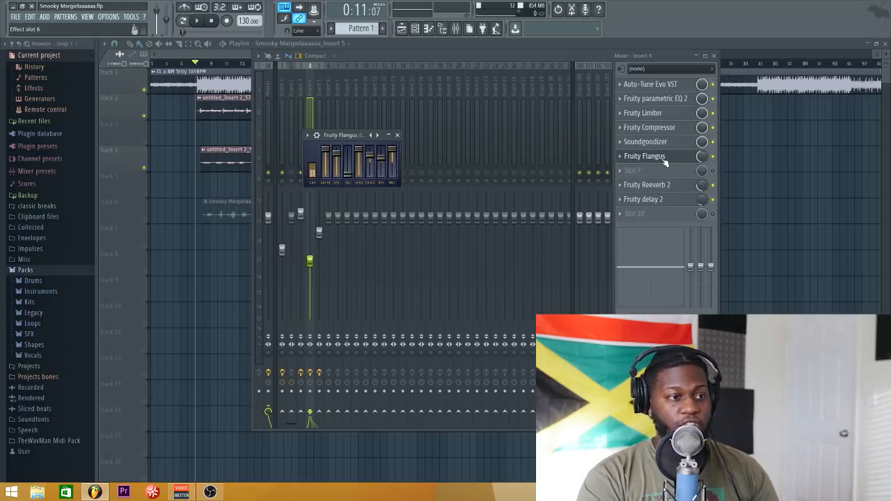
{"action": "left_click_drag", "start_coordinate": [356, 134], "coordinate": [551, 154]}
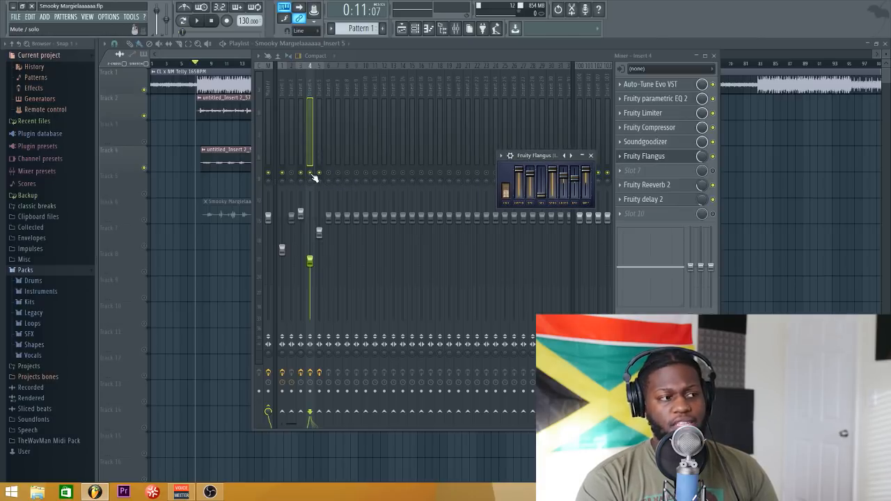
{"action": "key", "text": "Escape"}
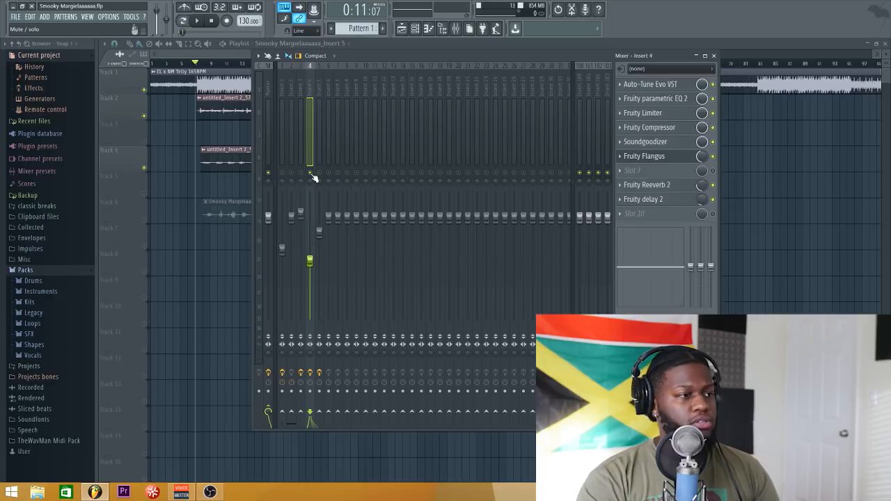
Step: Audition the soloed Insert 4 vocals twice to hear the Fruity Flangus effect
{"action": "key", "text": "space"}
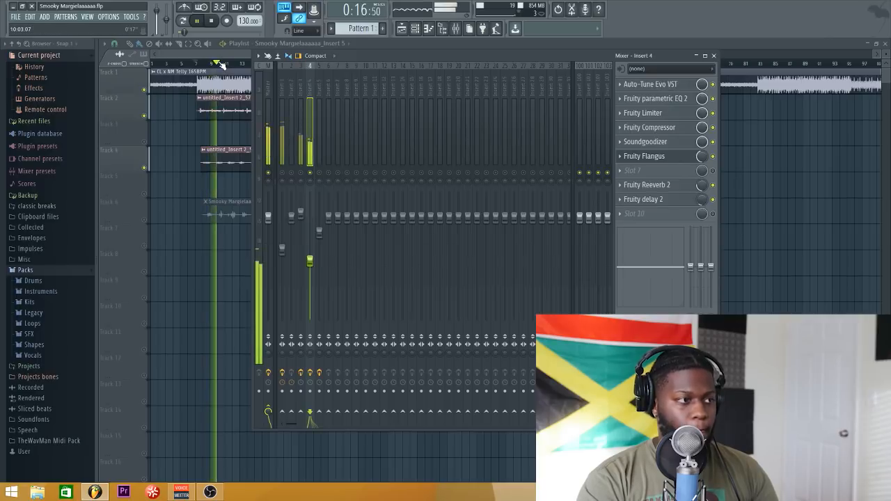
{"action": "key", "text": "space"}
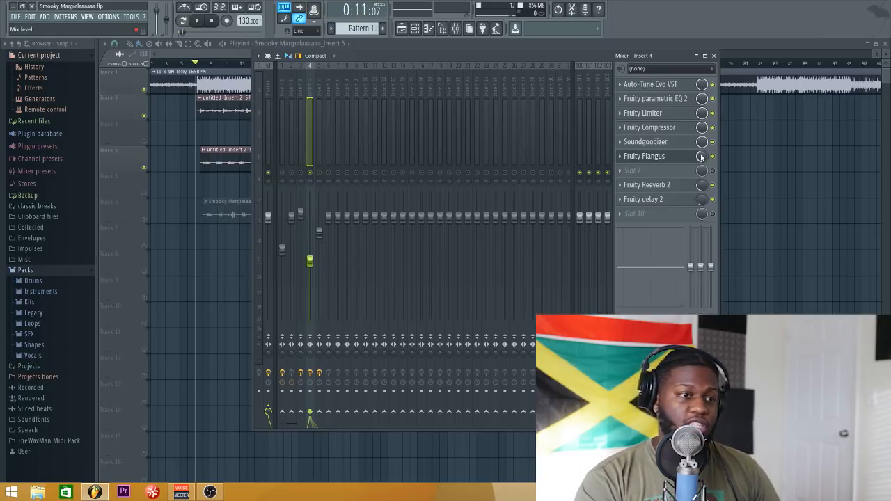
{"action": "key", "text": "space"}
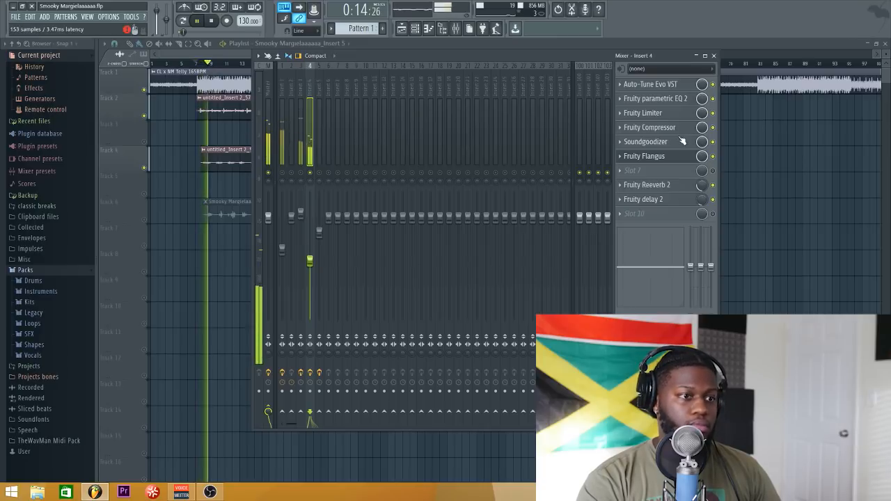
{"action": "key", "text": "space"}
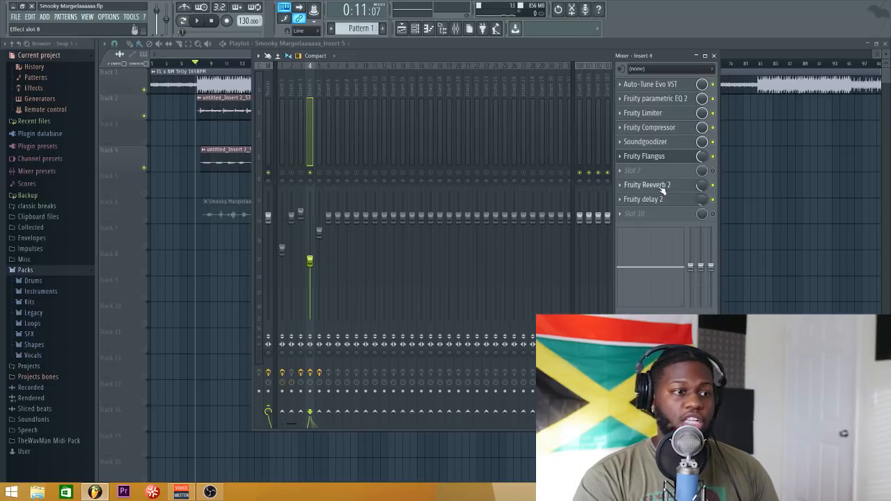
Step: Review Fruity Reeverb 2, its mix level and Fruity delay 2 on Insert 4, closing both plugins and the mixer
{"action": "left_click", "coordinate": [661, 186]}
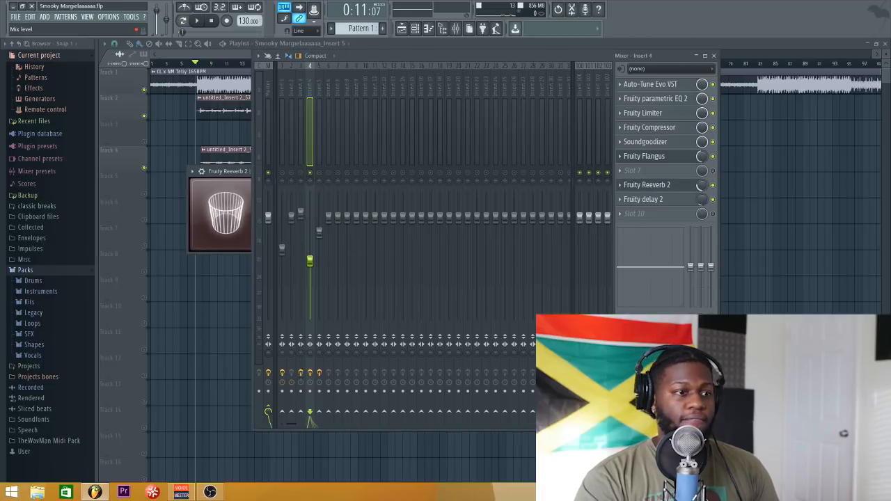
{"action": "left_click", "coordinate": [704, 190]}
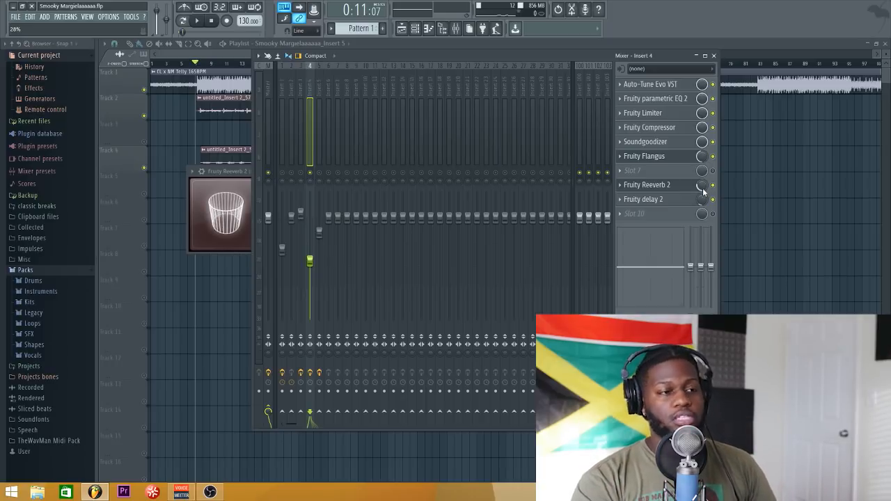
{"action": "left_click", "coordinate": [671, 201]}
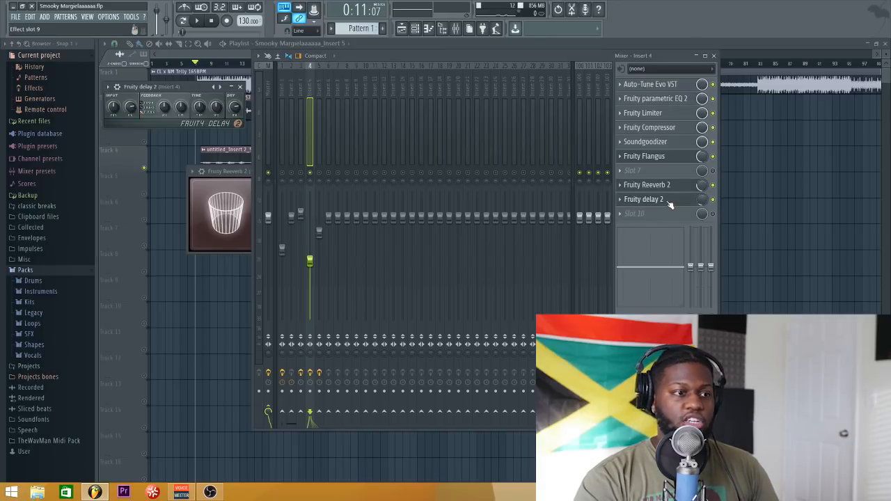
{"action": "left_click", "coordinate": [240, 87]}
{"action": "left_click_drag", "start_coordinate": [229, 172], "coordinate": [183, 152]}
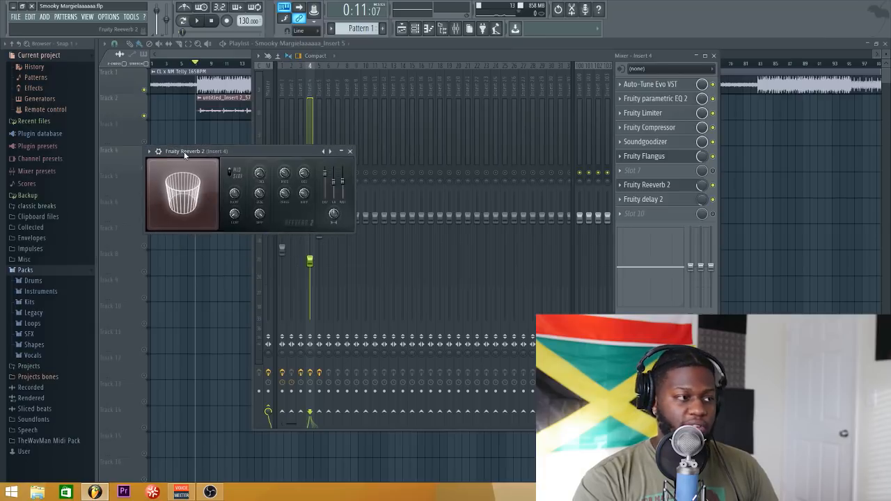
{"action": "left_click", "coordinate": [347, 150]}
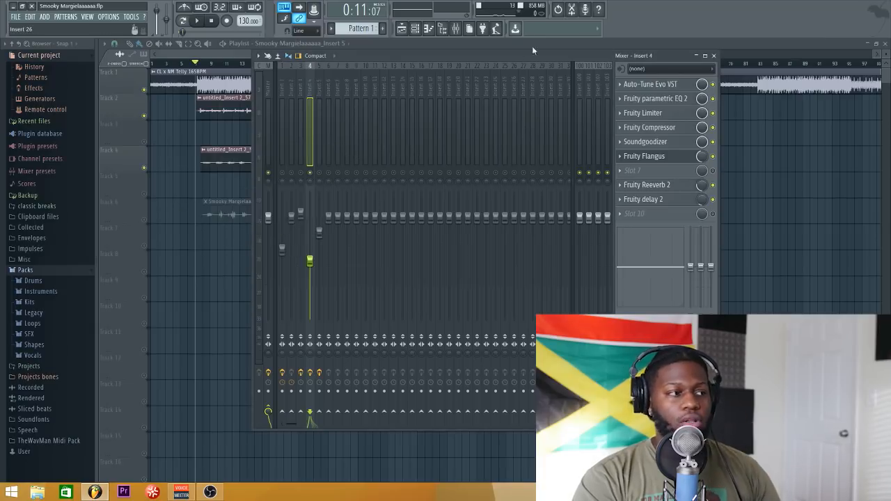
{"action": "left_click", "coordinate": [714, 56]}
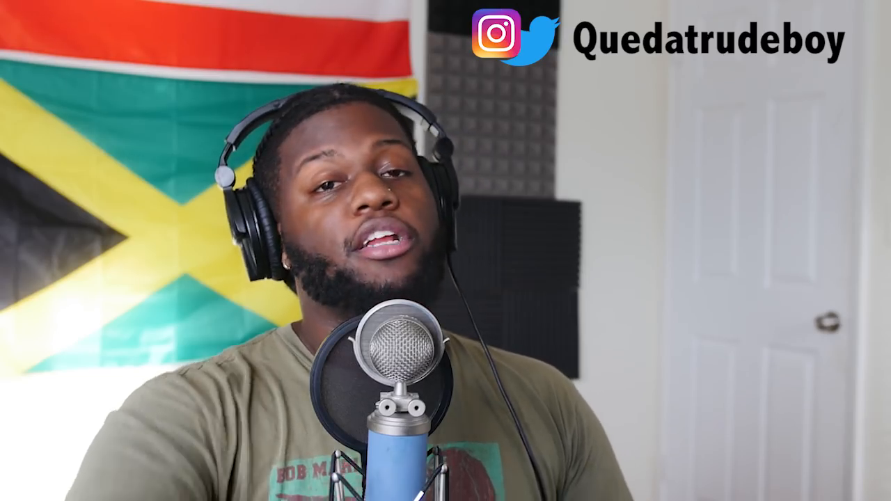